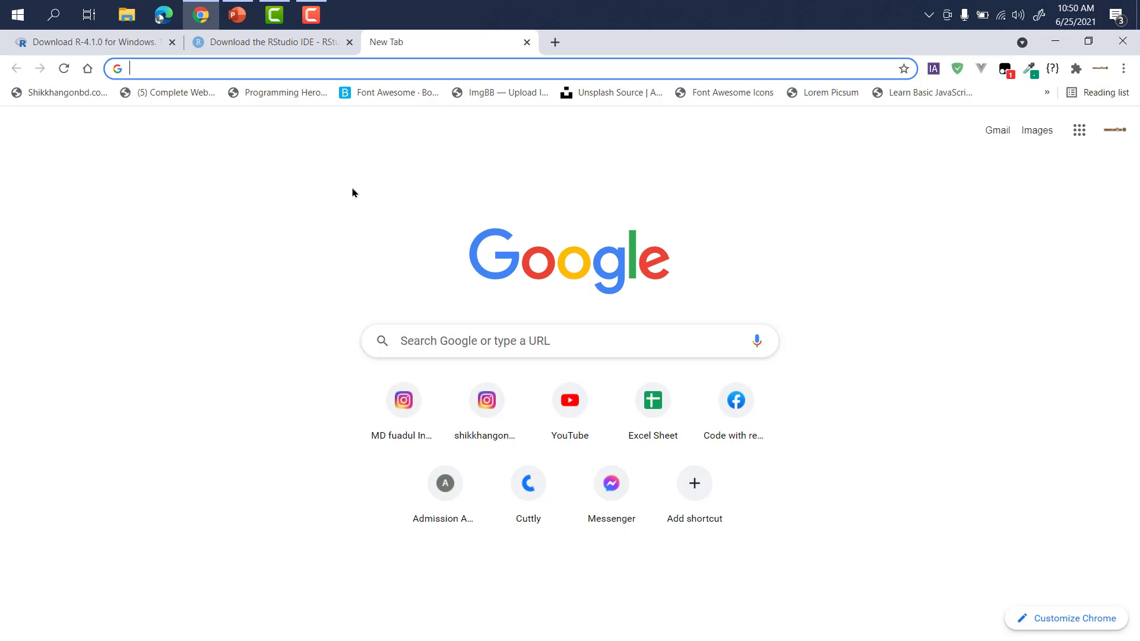
Search Google for "r programming download" and open the CRAN download page for R-4.1.0 for Windows
{"action": "type", "text": "R"}
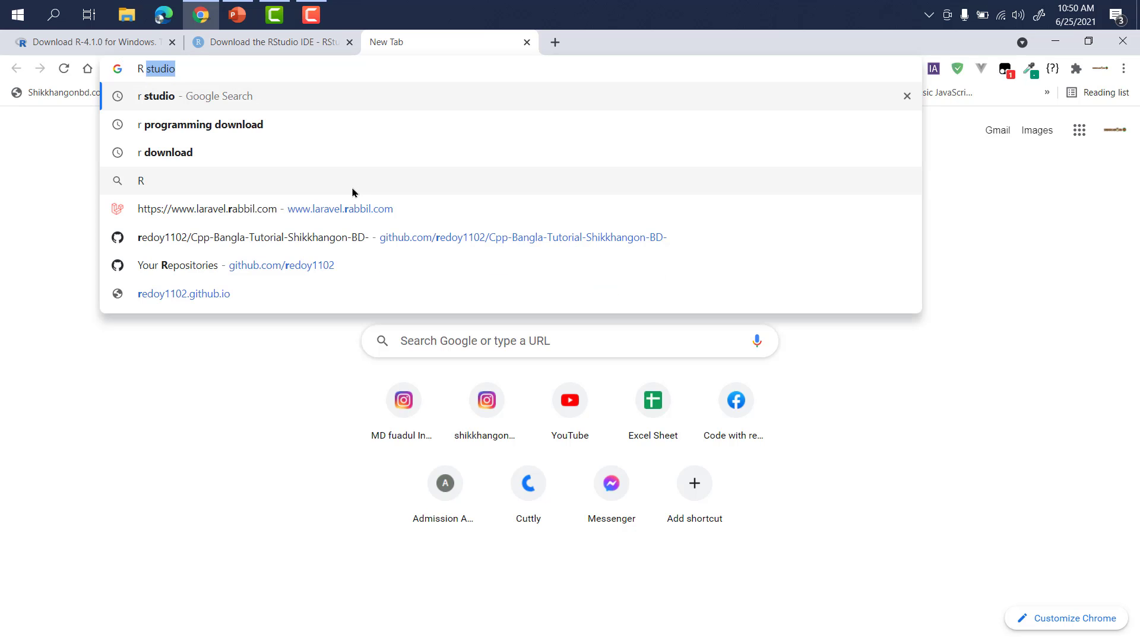
{"action": "type", "text": " progra"}
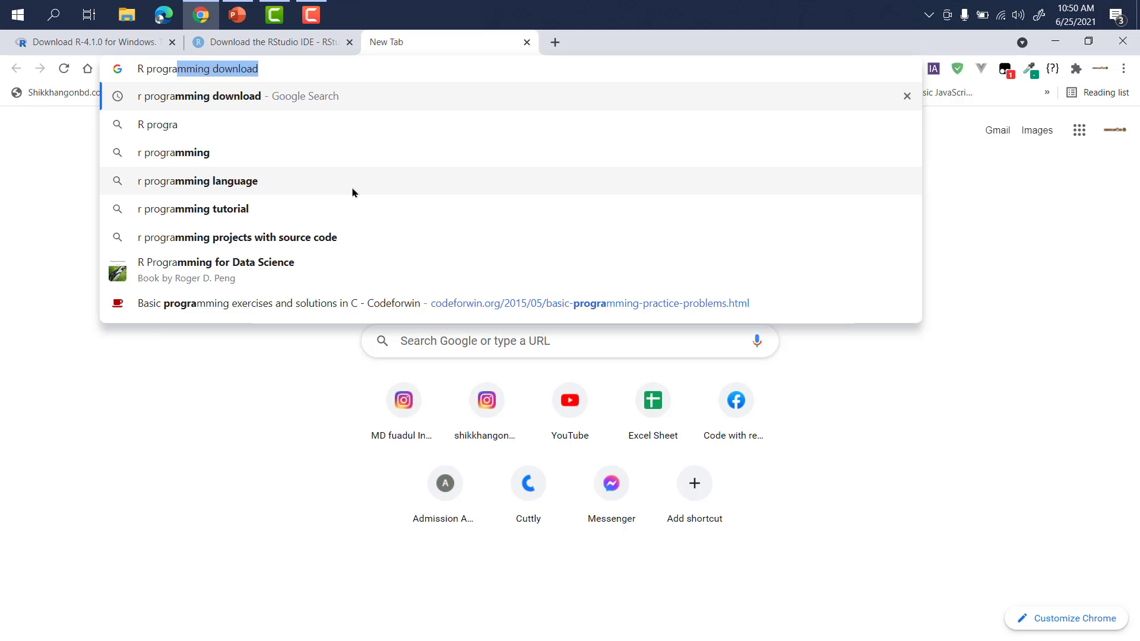
{"action": "key", "text": "Return"}
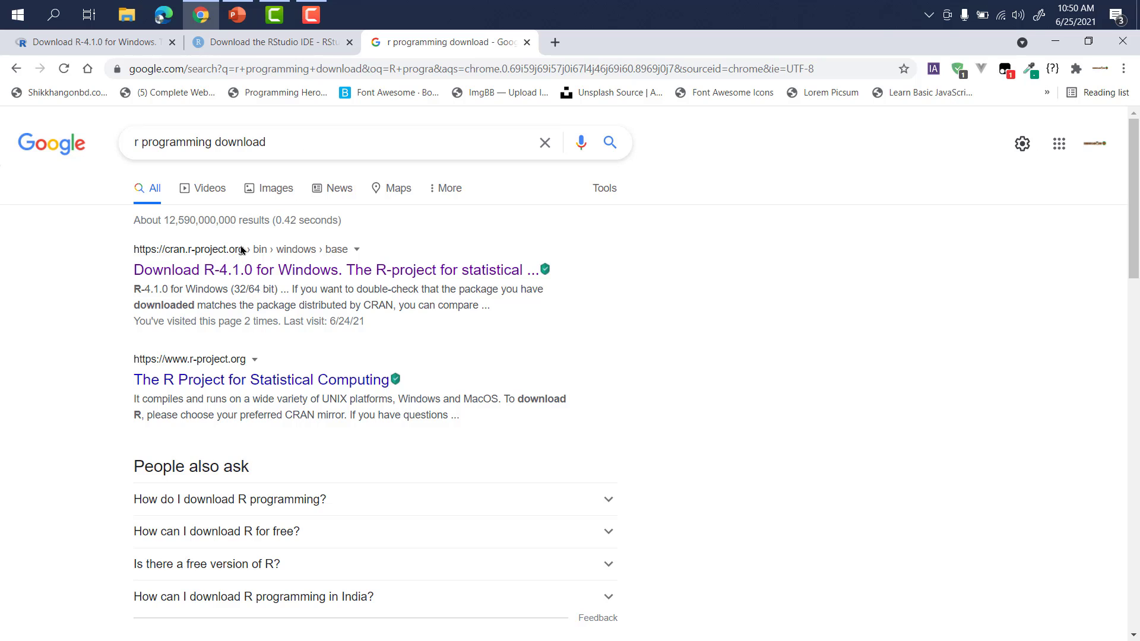
{"action": "left_click", "coordinate": [254, 275]}
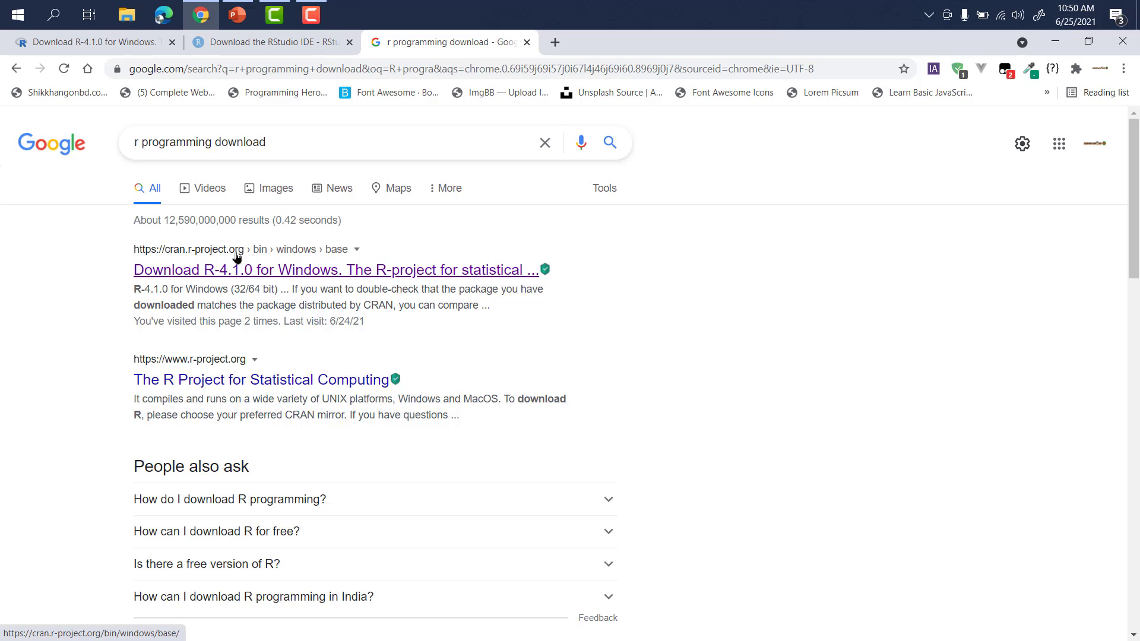
{"action": "left_click", "coordinate": [276, 272]}
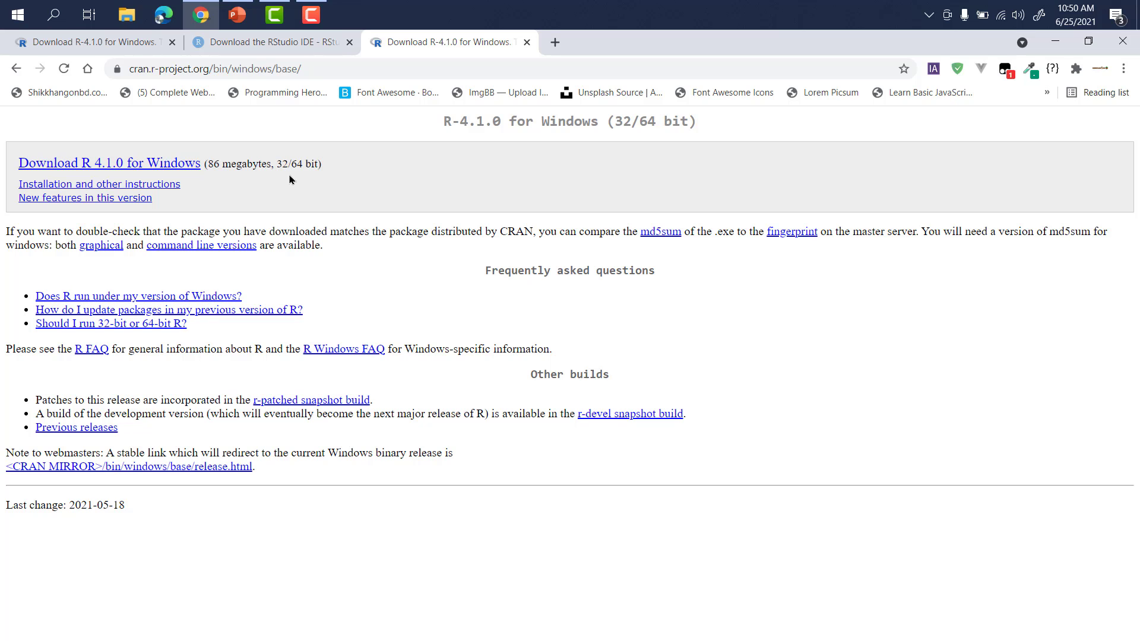
Download R 4.1.0 for Windows, adding the duplicate with a numbered file name, R-4.1.0-win_2.exe
{"action": "left_click", "coordinate": [130, 172]}
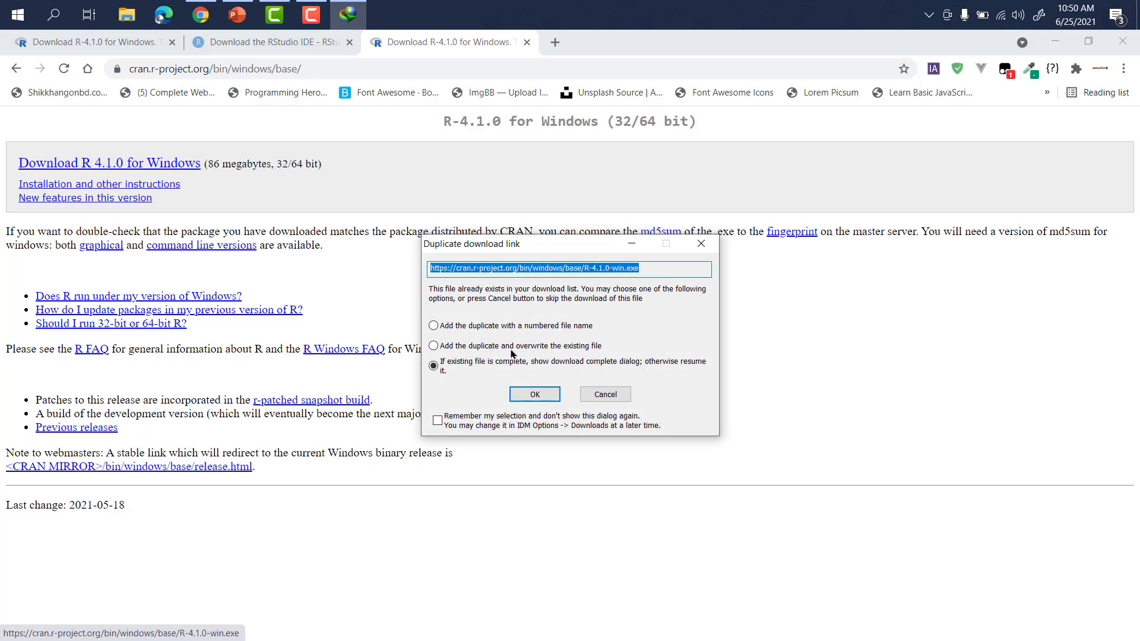
{"action": "left_click", "coordinate": [442, 327]}
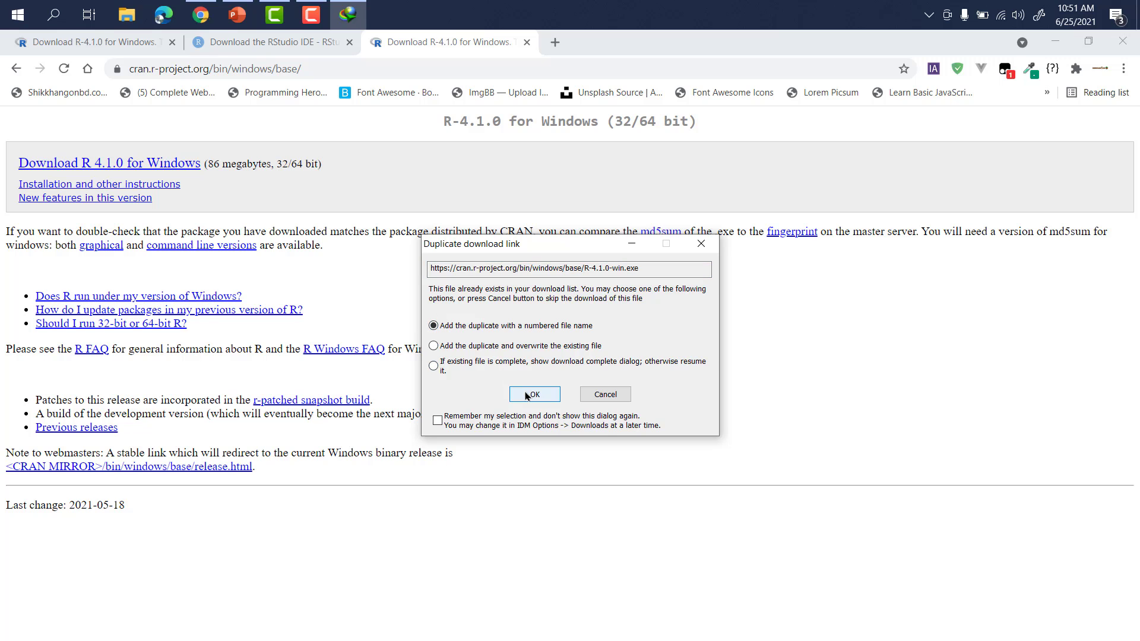
{"action": "left_click", "coordinate": [522, 394]}
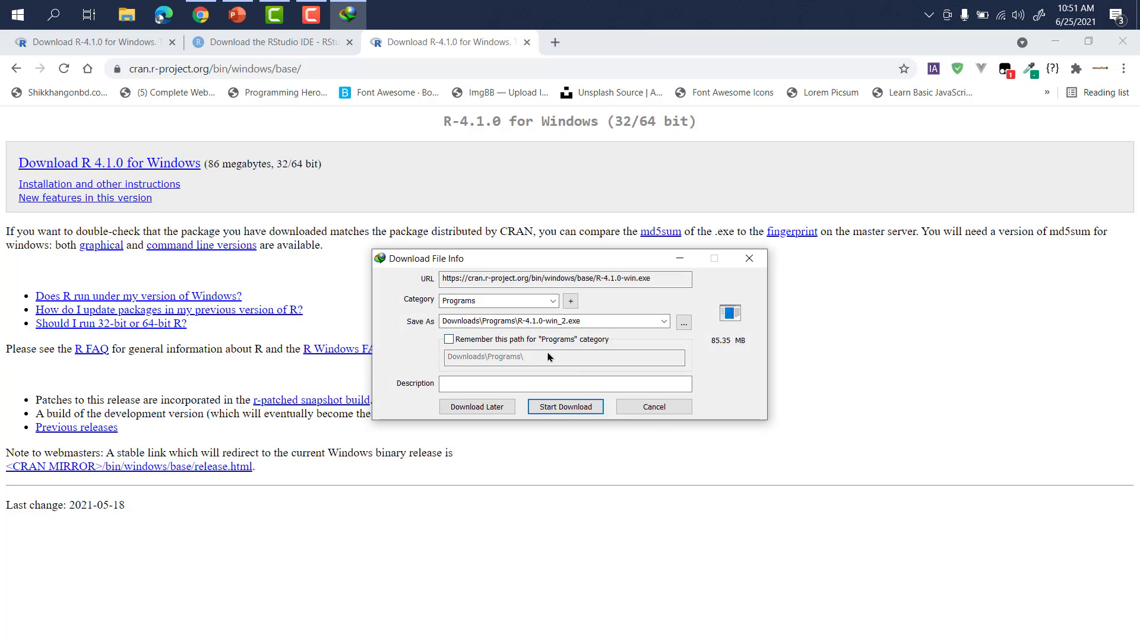
{"action": "left_click", "coordinate": [557, 408]}
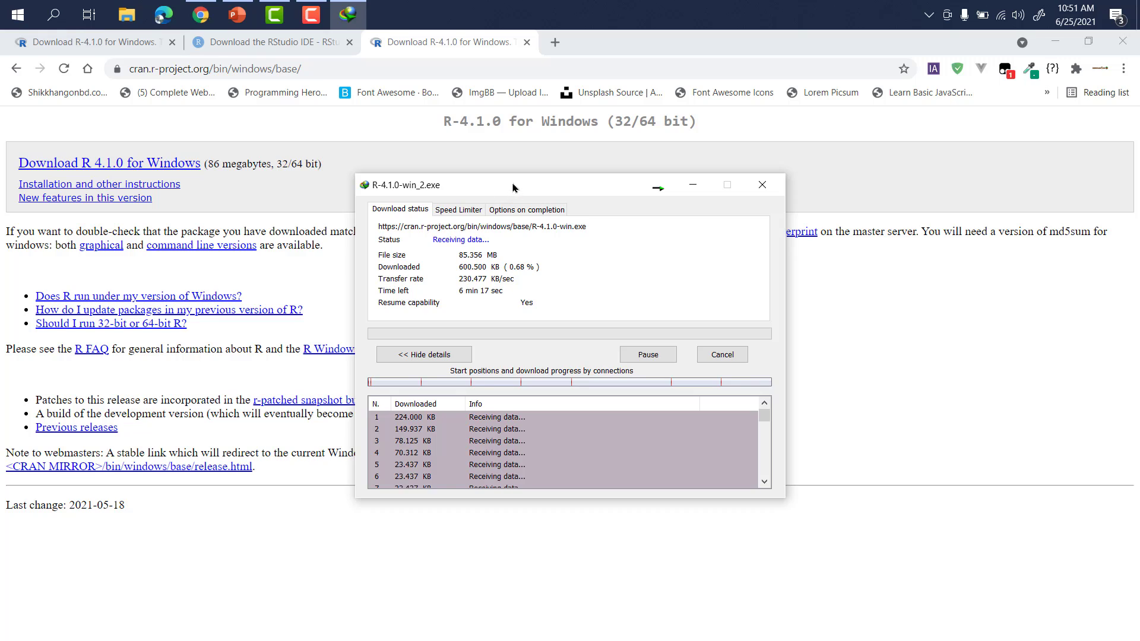
{"action": "left_click_drag", "start_coordinate": [514, 182], "coordinate": [421, 172]}
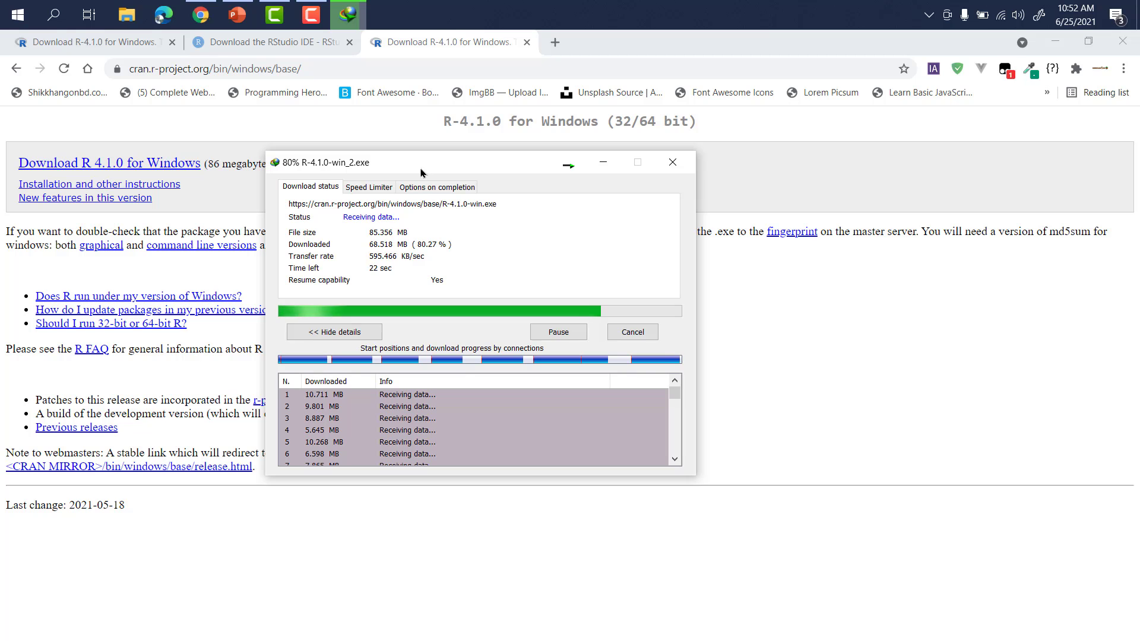
{"action": "left_click", "coordinate": [272, 7]}
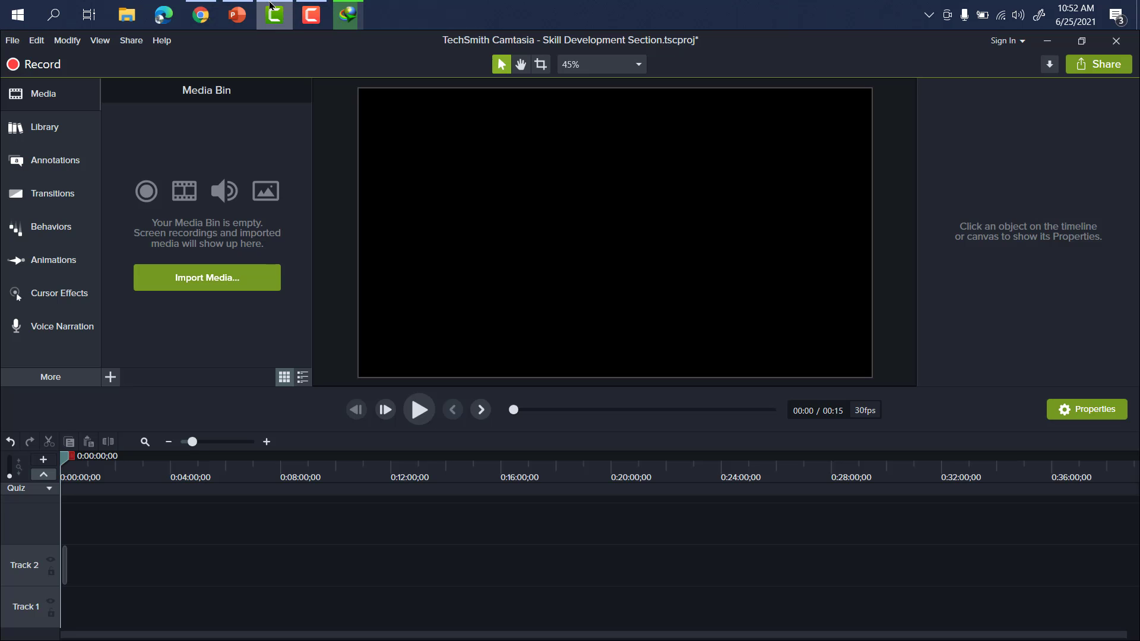
{"action": "left_click", "coordinate": [274, 16]}
{"action": "left_click", "coordinate": [308, 7]}
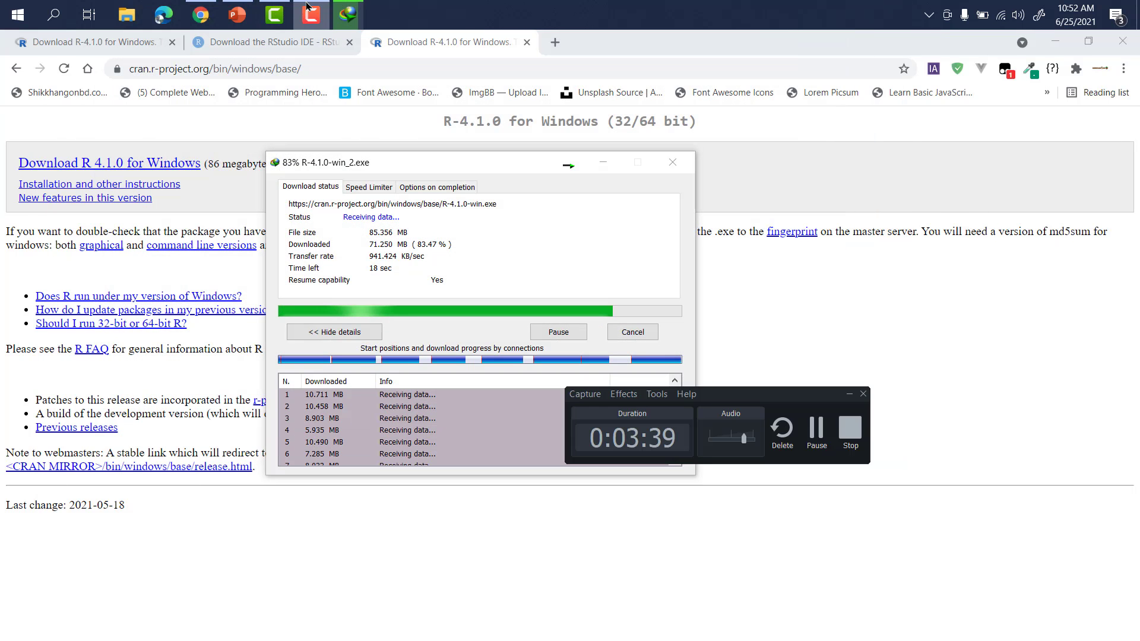
{"action": "left_click", "coordinate": [308, 8]}
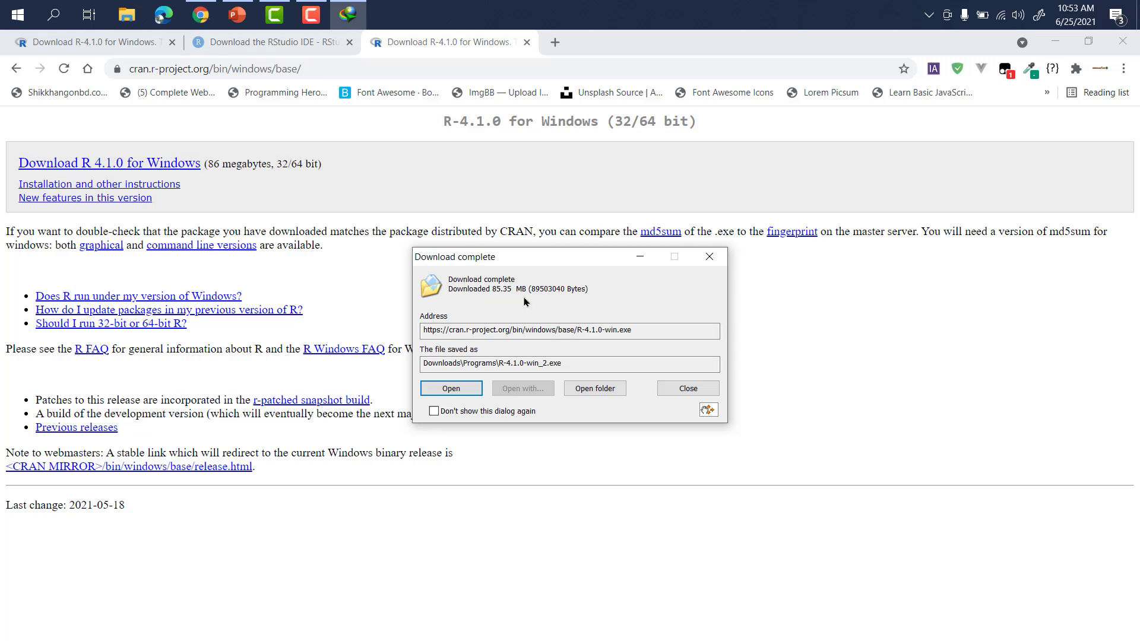
Close the finished download notice and the R page, search for "R studio download" and open the RStudio IDE download page
{"action": "left_click", "coordinate": [710, 256]}
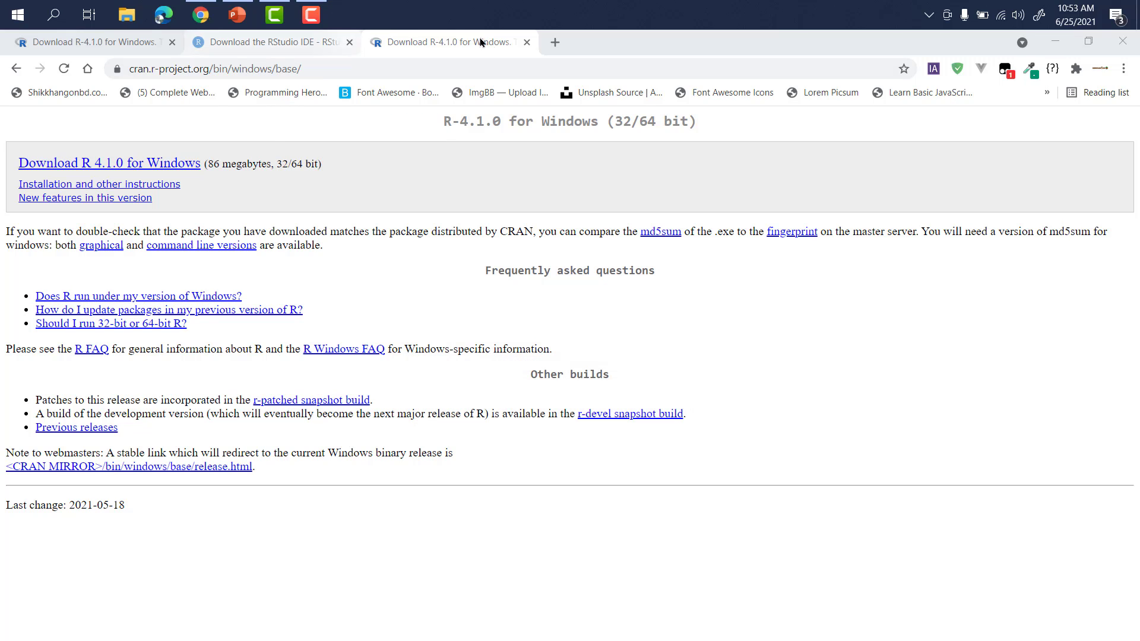
{"action": "left_click", "coordinate": [526, 42]}
{"action": "left_click", "coordinate": [378, 42]}
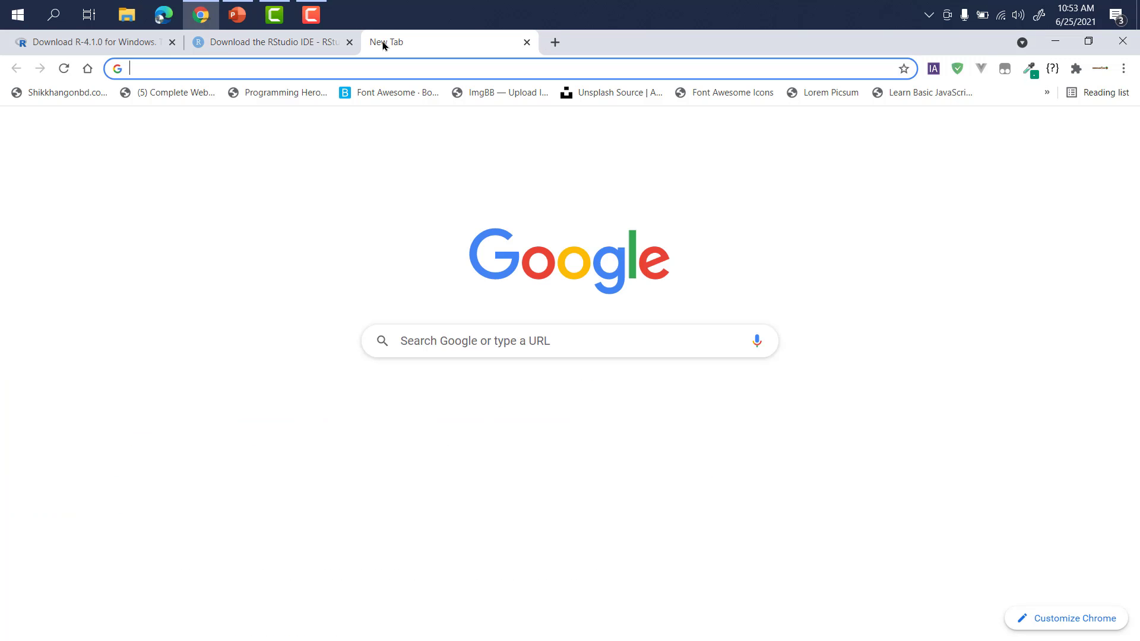
{"action": "type", "text": "R stu"}
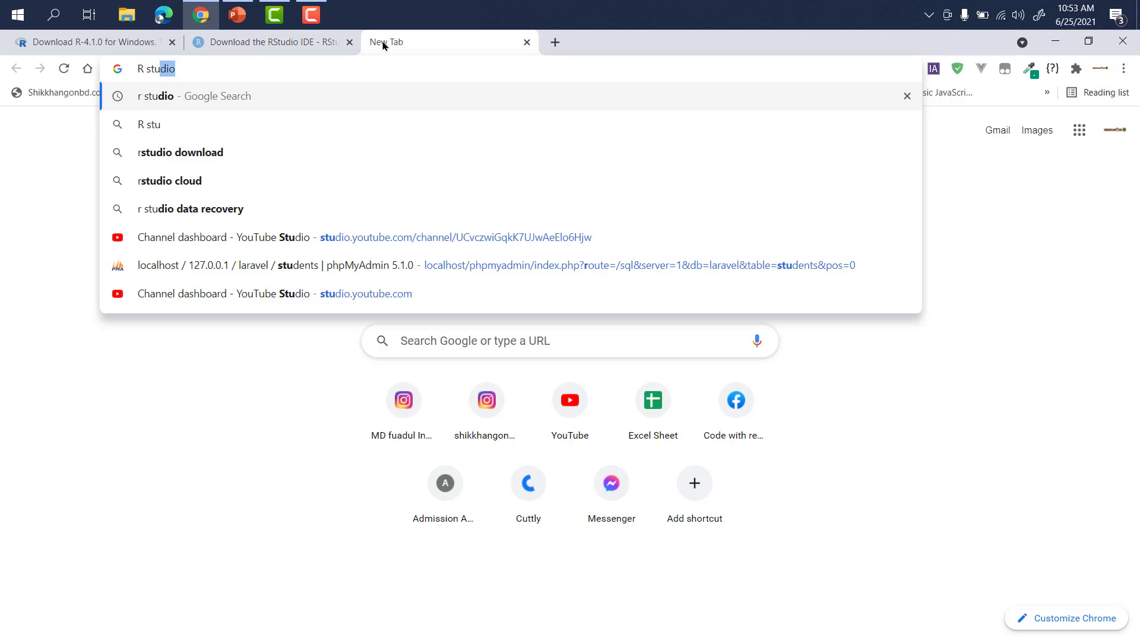
{"action": "type", "text": "dio do"}
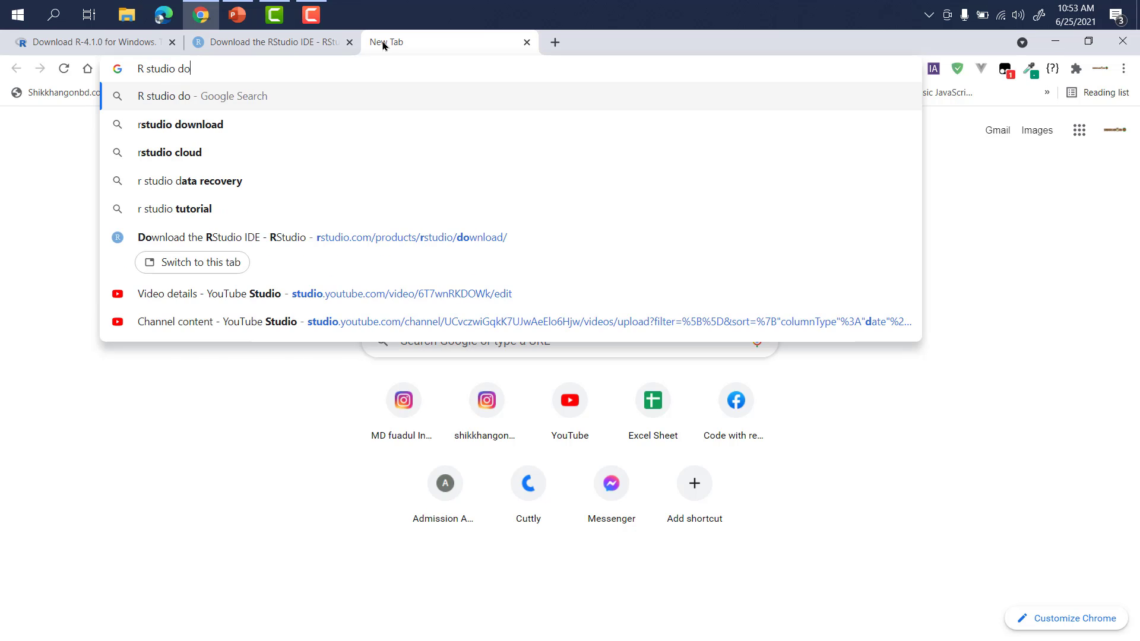
{"action": "type", "text": "wnload"}
{"action": "key", "text": "Return"}
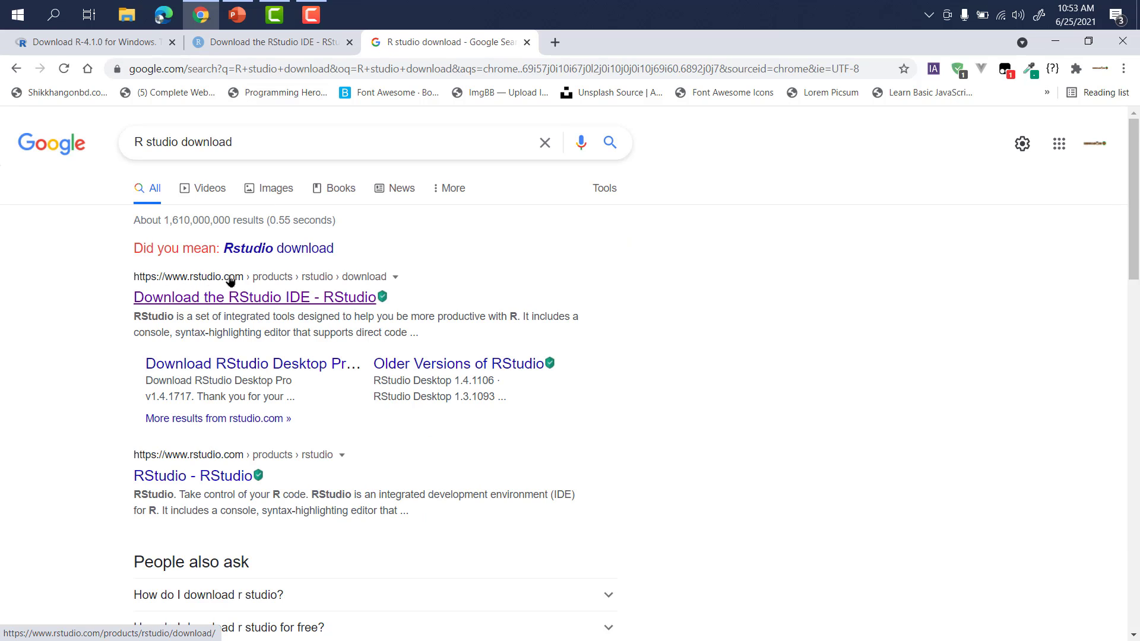
{"action": "left_click", "coordinate": [181, 282]}
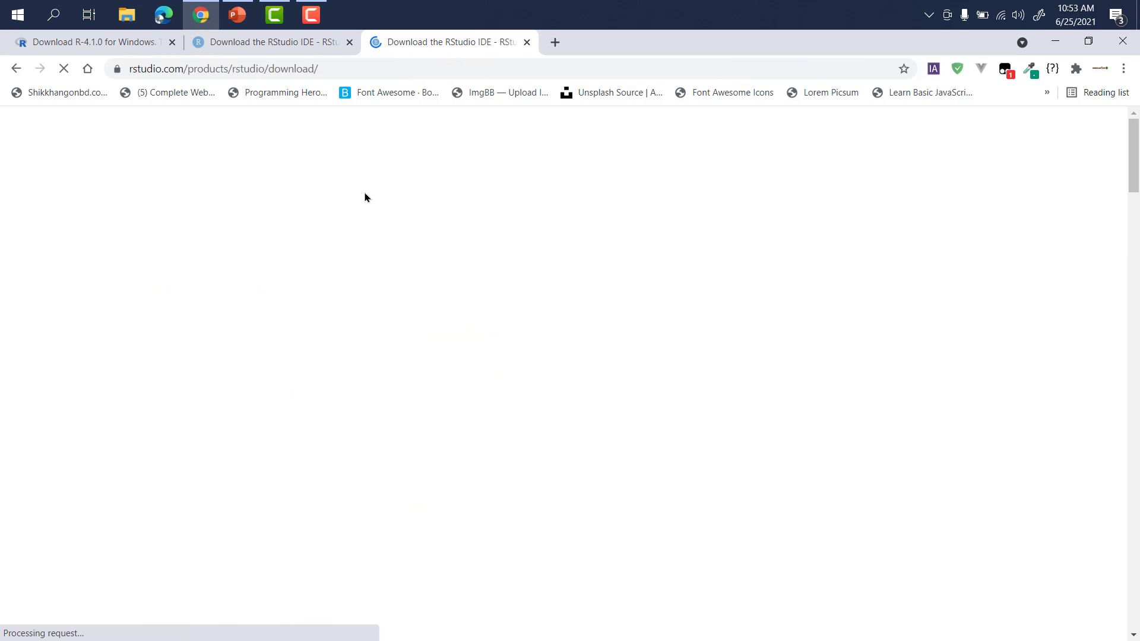
Choose the free, open source RStudio Desktop edition for download
{"action": "scroll", "coordinate": [555, 407], "scroll_direction": "down", "scroll_amount": 5}
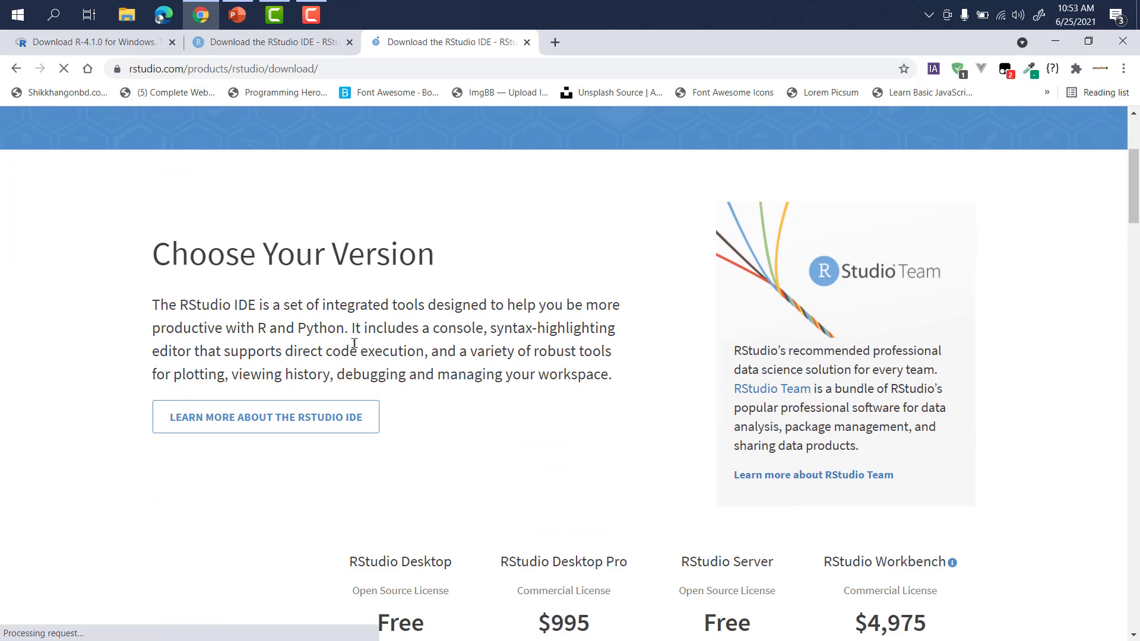
{"action": "scroll", "coordinate": [662, 403], "scroll_direction": "down", "scroll_amount": 4}
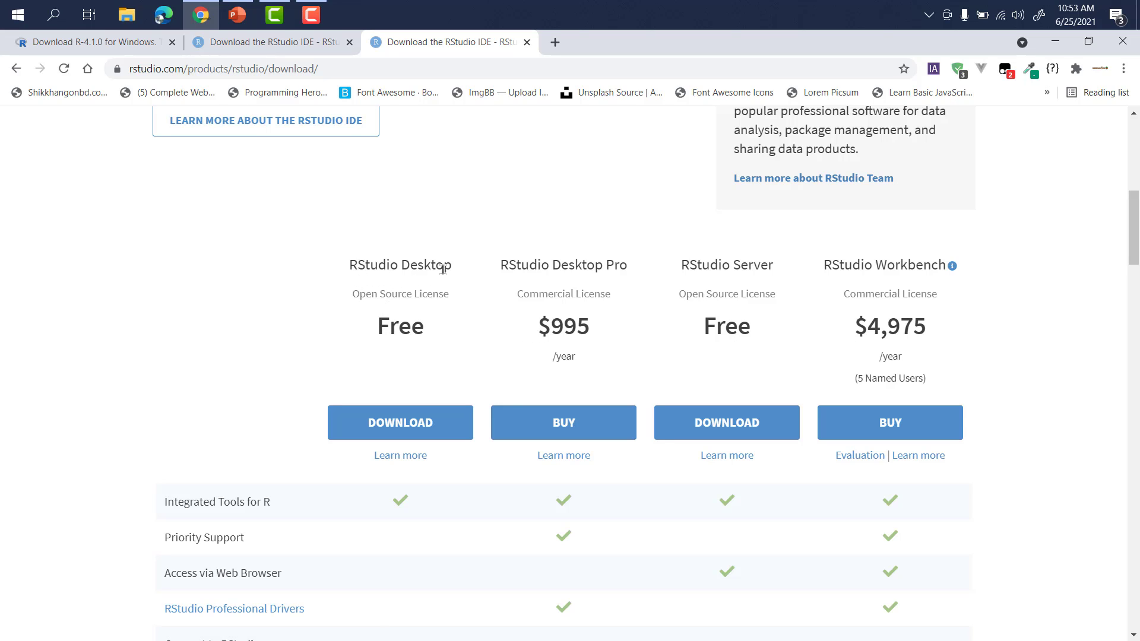
{"action": "left_click", "coordinate": [420, 425]}
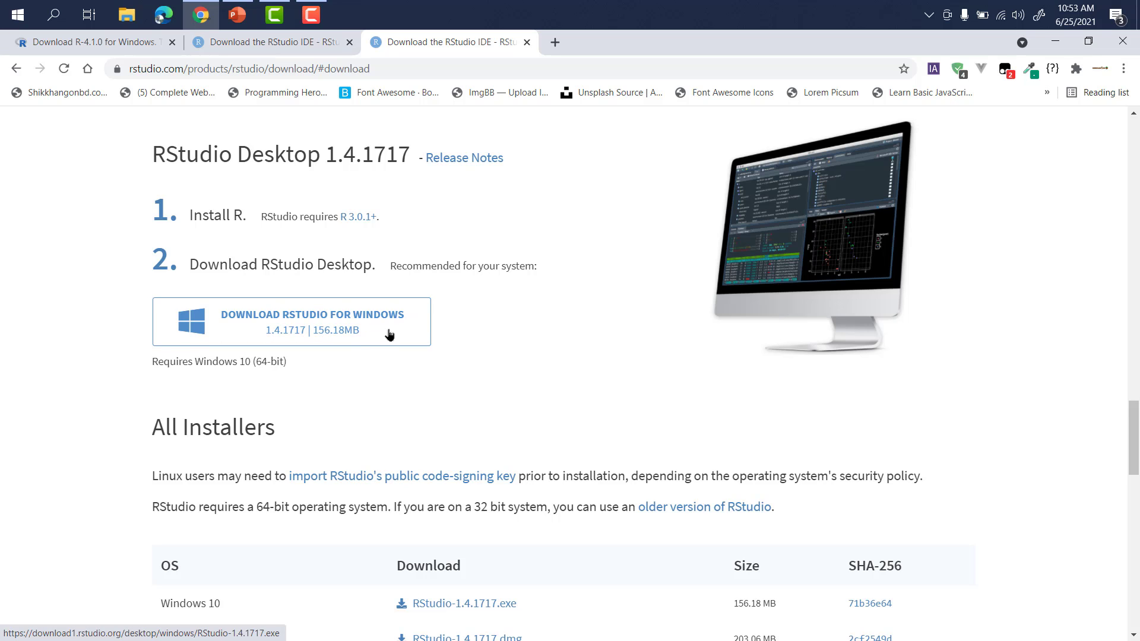
Review the installers for each operating system and download RStudio Desktop 1.4.1717 for Windows
{"action": "scroll", "coordinate": [389, 335], "scroll_direction": "down", "scroll_amount": 3}
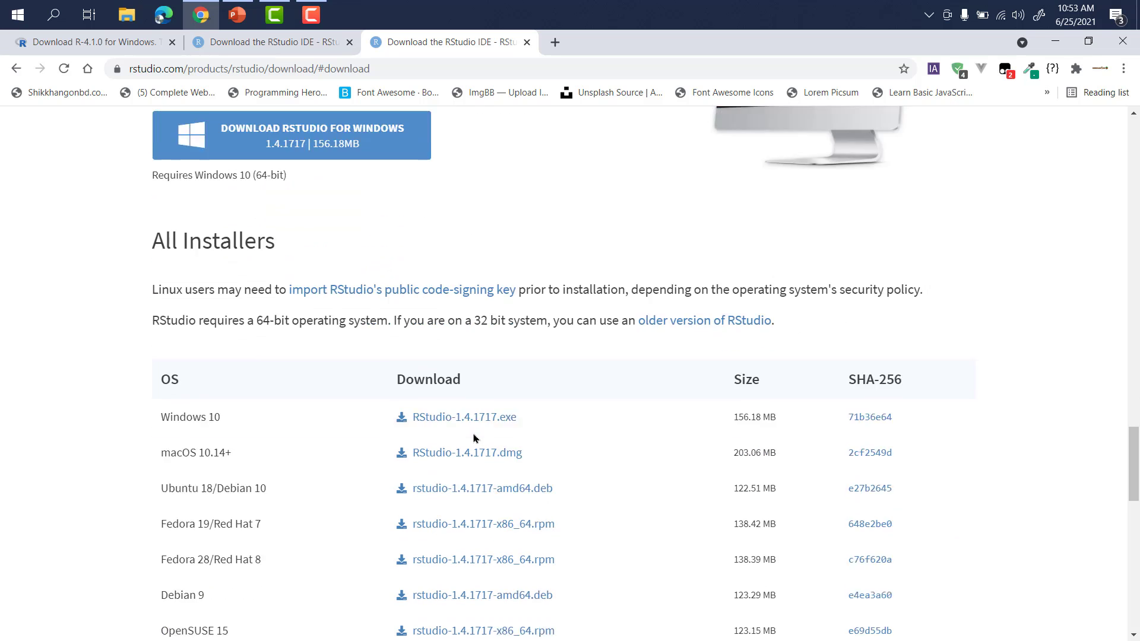
{"action": "scroll", "coordinate": [474, 438], "scroll_direction": "down", "scroll_amount": 3}
{"action": "scroll", "coordinate": [214, 232], "scroll_direction": "up", "scroll_amount": 1}
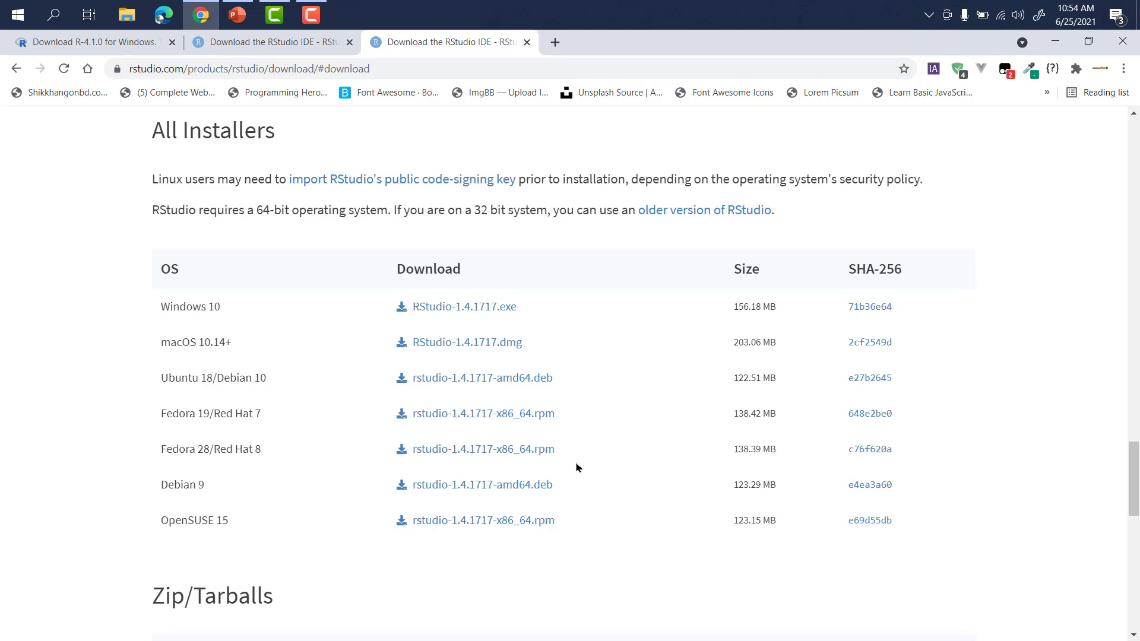
{"action": "scroll", "coordinate": [143, 350], "scroll_direction": "down", "scroll_amount": 3}
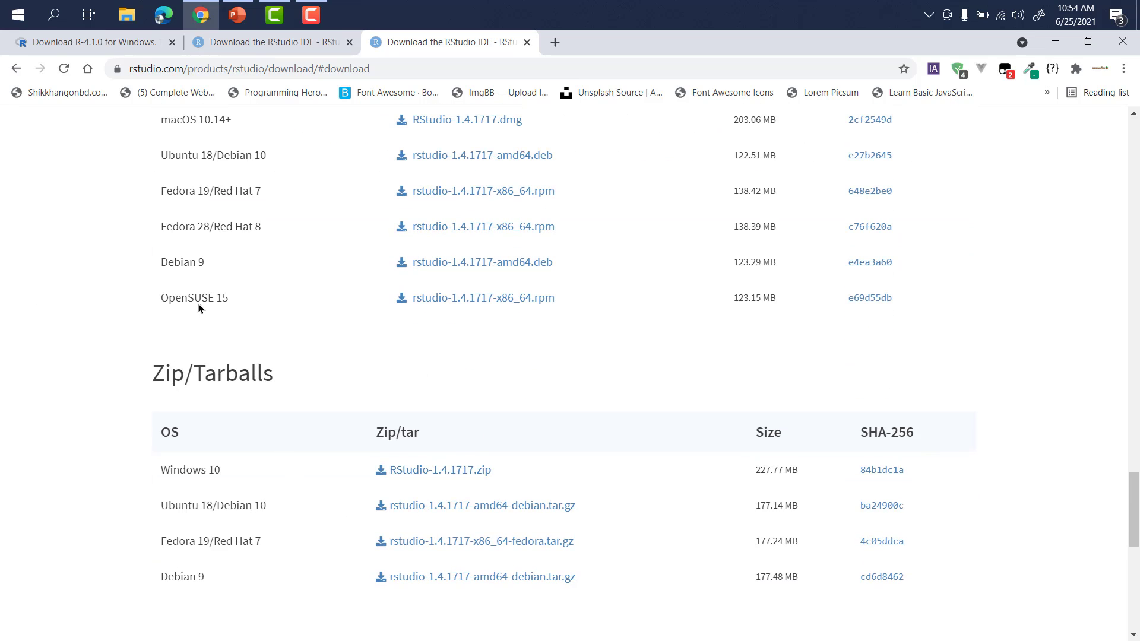
{"action": "scroll", "coordinate": [297, 308], "scroll_direction": "up", "scroll_amount": 10}
{"action": "scroll", "coordinate": [279, 267], "scroll_direction": "down", "scroll_amount": 2}
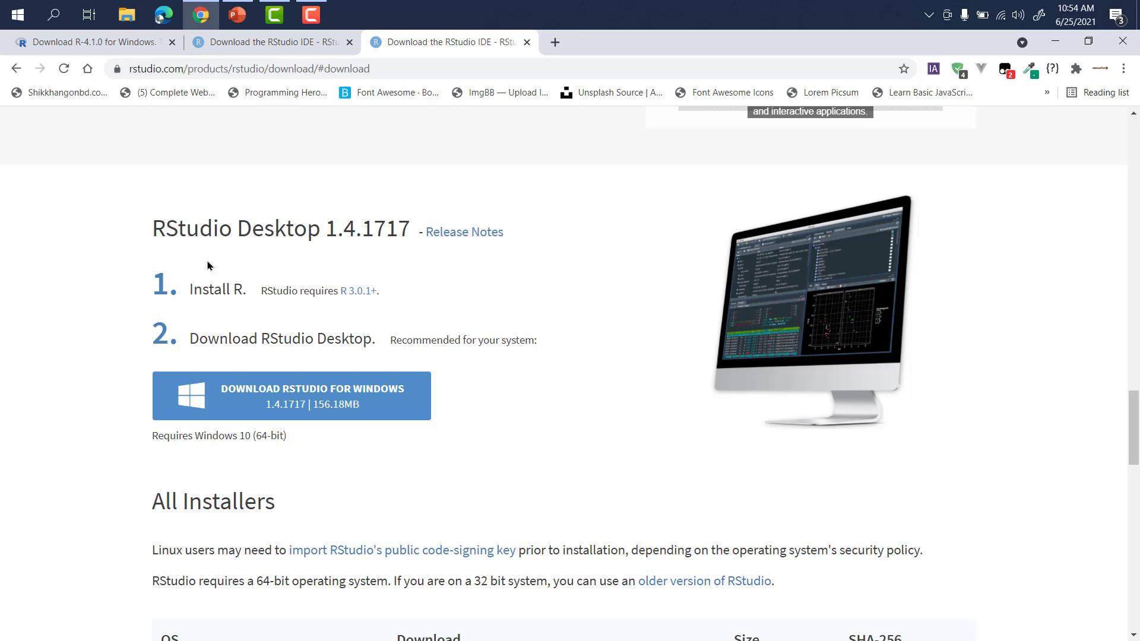
{"action": "left_click", "coordinate": [308, 407]}
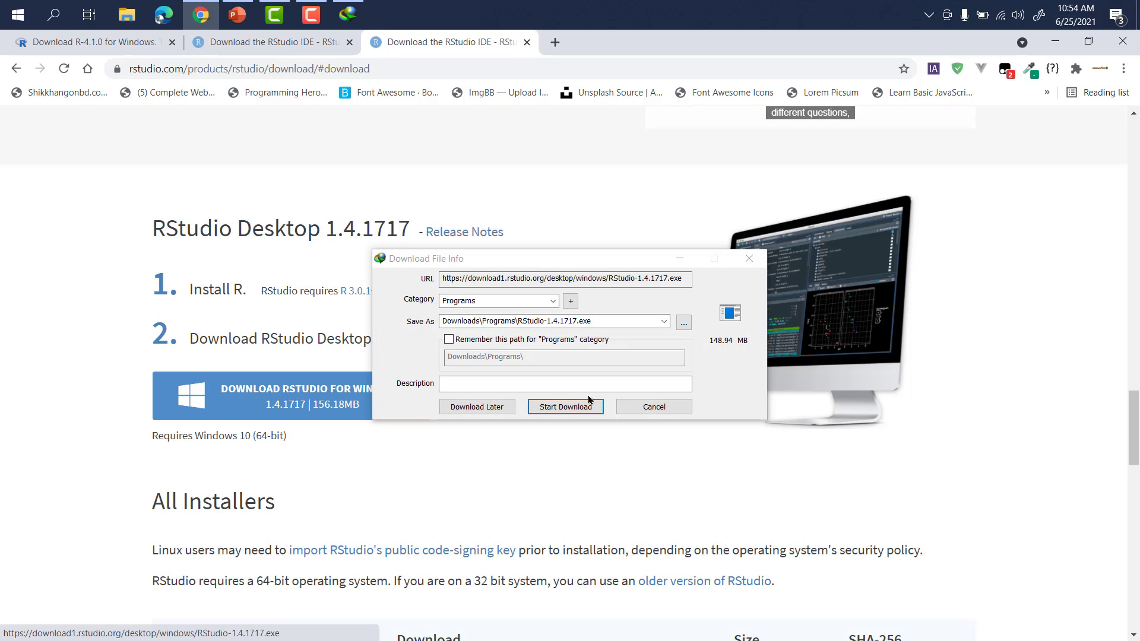
{"action": "left_click", "coordinate": [541, 407]}
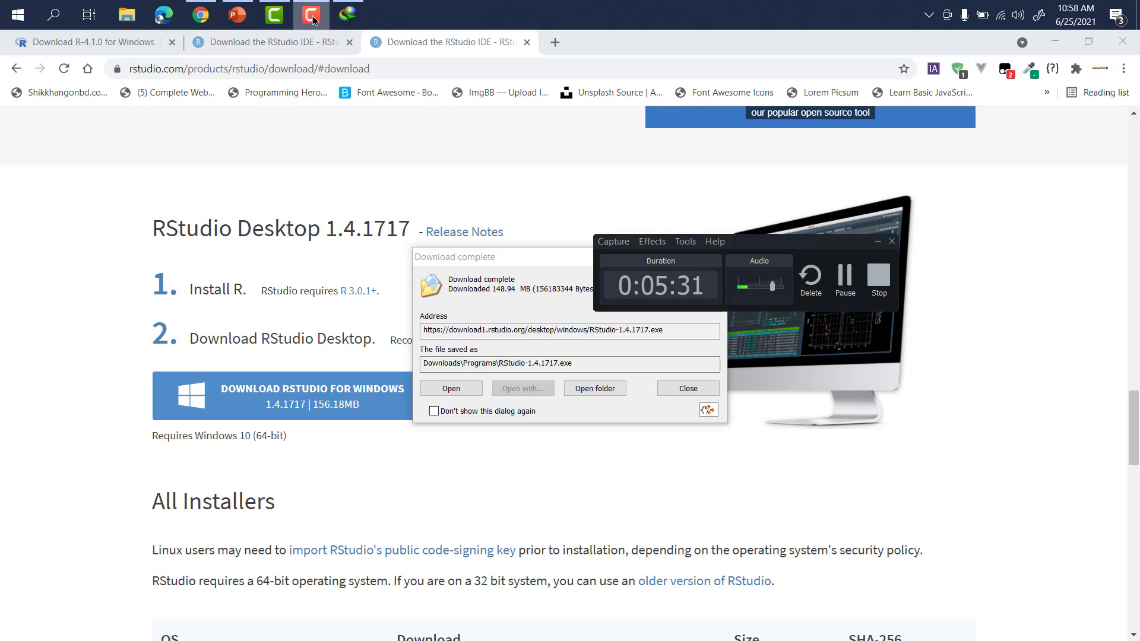
Open the download's folder in File Explorer and go through Downloads to the Programs folder
{"action": "left_click", "coordinate": [595, 392]}
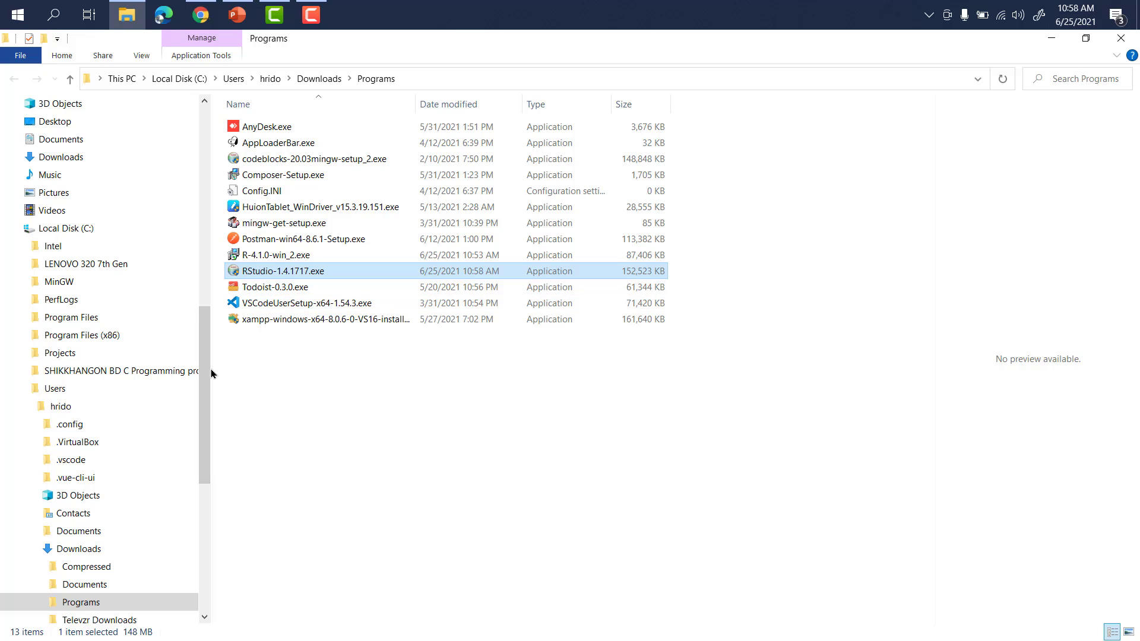
{"action": "left_click_drag", "start_coordinate": [207, 357], "coordinate": [208, 146]}
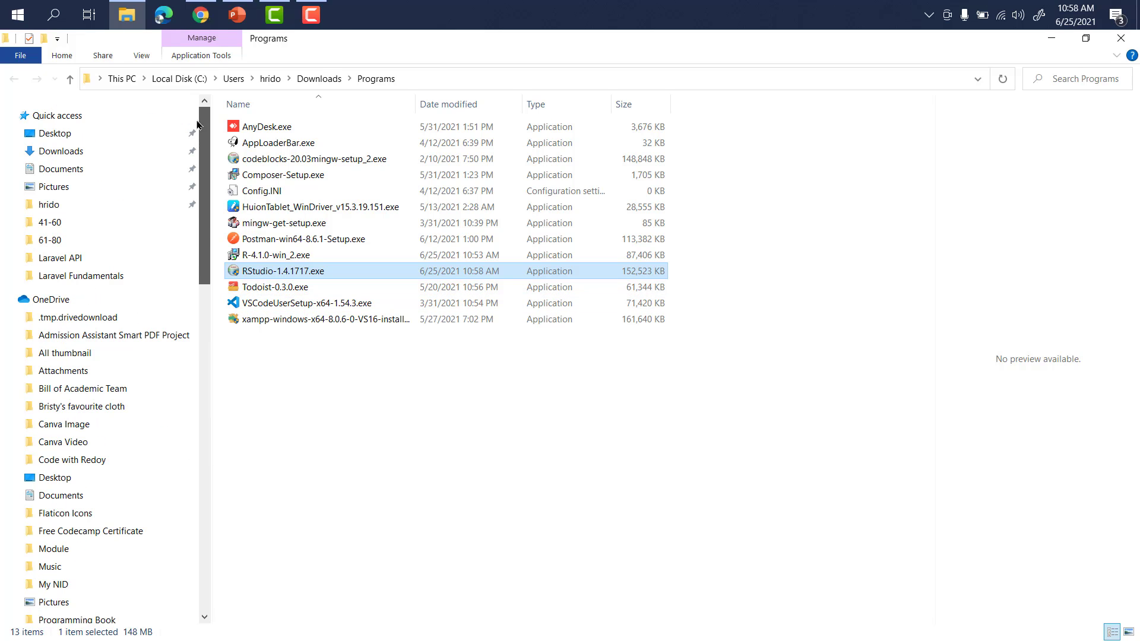
{"action": "left_click", "coordinate": [76, 151]}
{"action": "left_click", "coordinate": [301, 183]}
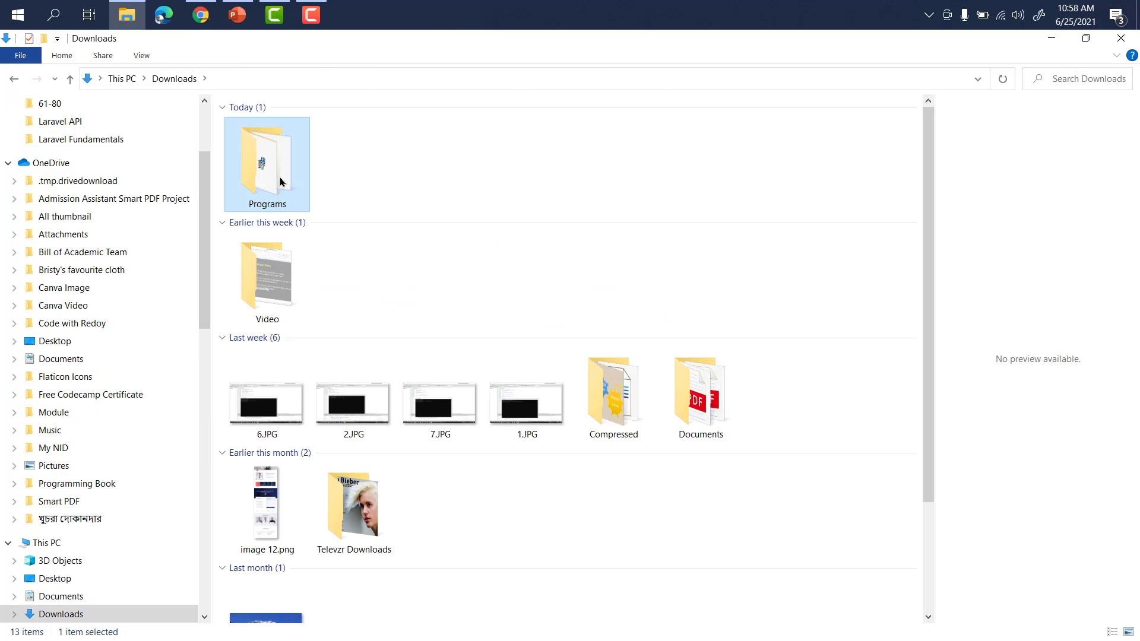
{"action": "double_click", "coordinate": [273, 175]}
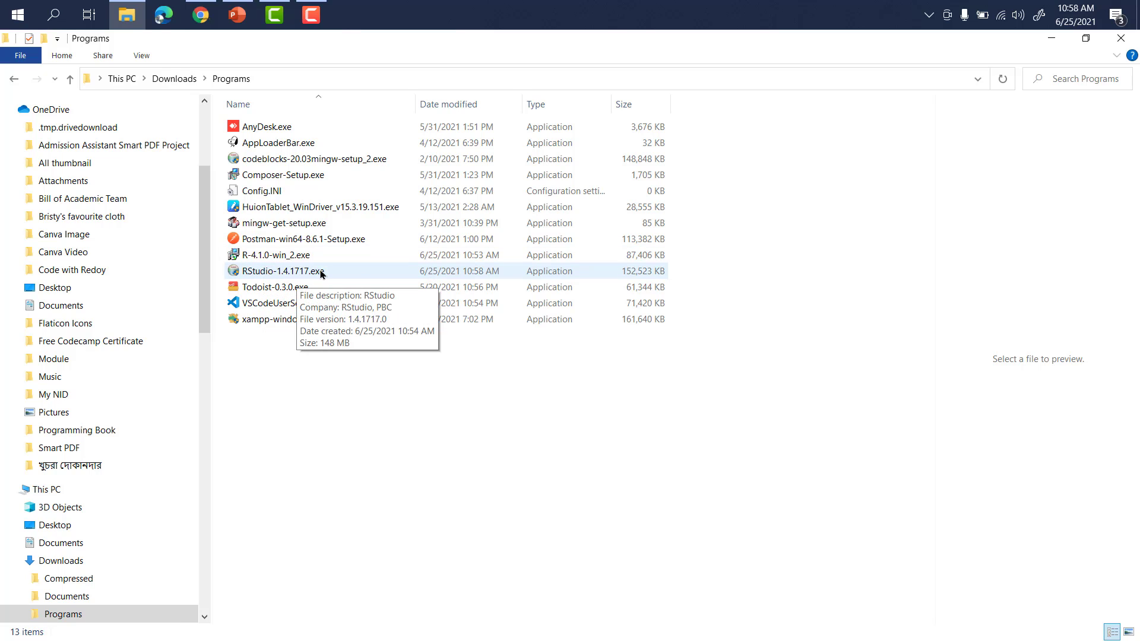
Run R-4.1.0-win_2.exe and accept the setup language, the licence information and the default installation choices up to the startup options
{"action": "left_click", "coordinate": [274, 255]}
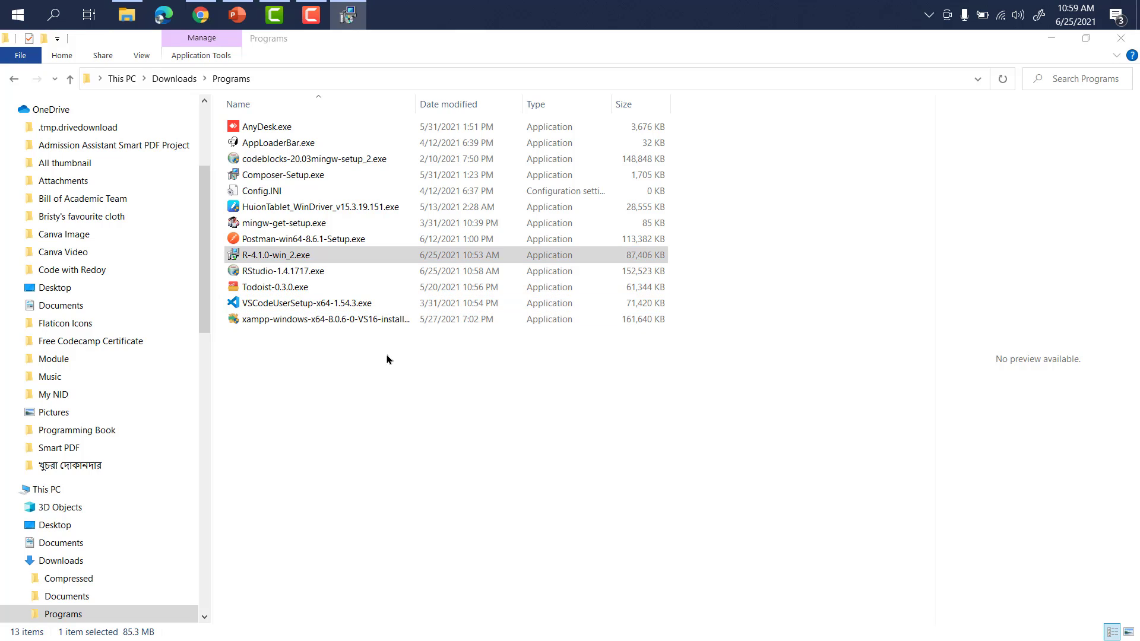
{"action": "left_click", "coordinate": [574, 380]}
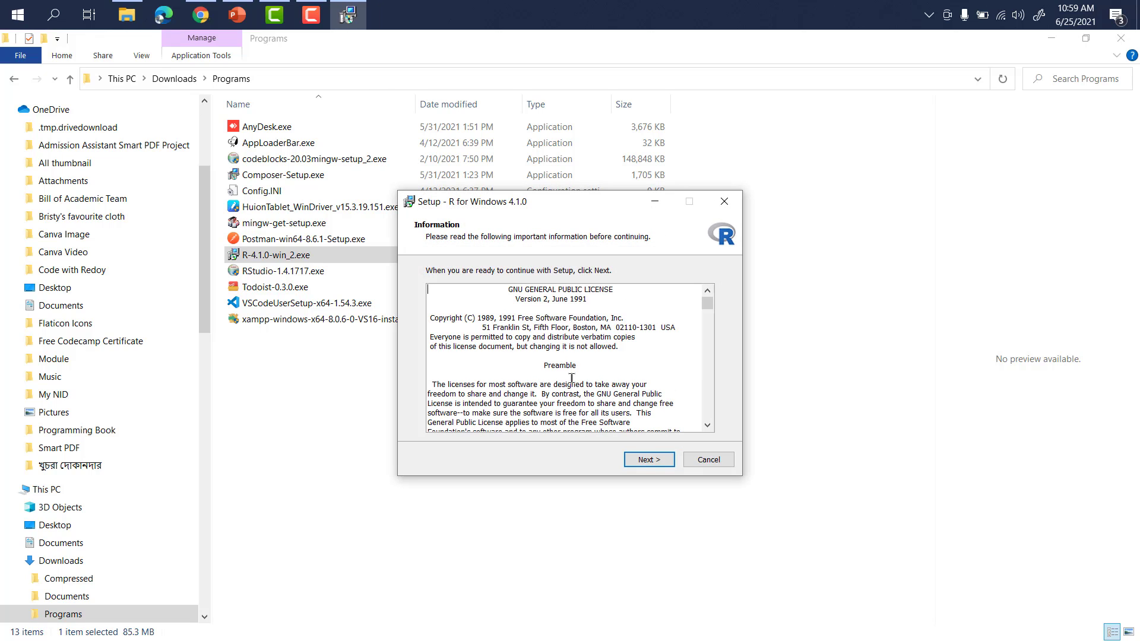
{"action": "left_click", "coordinate": [651, 461]}
{"action": "left_click", "coordinate": [649, 460]}
{"action": "left_click", "coordinate": [648, 460]}
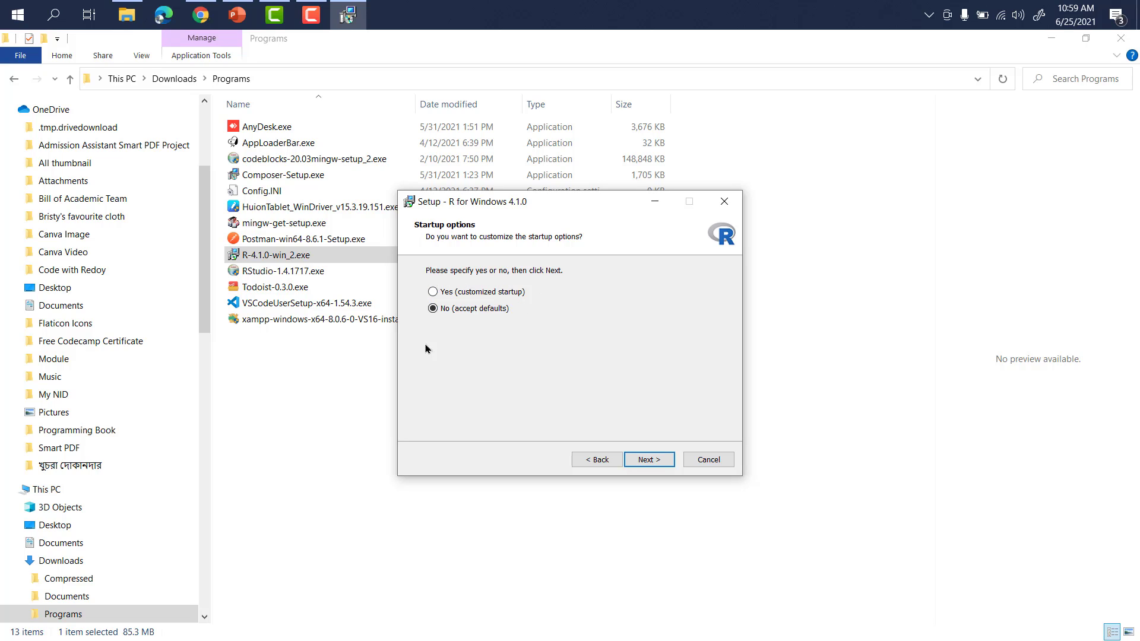
Keep the default startup options and the R Start Menu folder, enable a desktop shortcut, and install R for Windows 4.1.0
{"action": "left_click", "coordinate": [656, 465]}
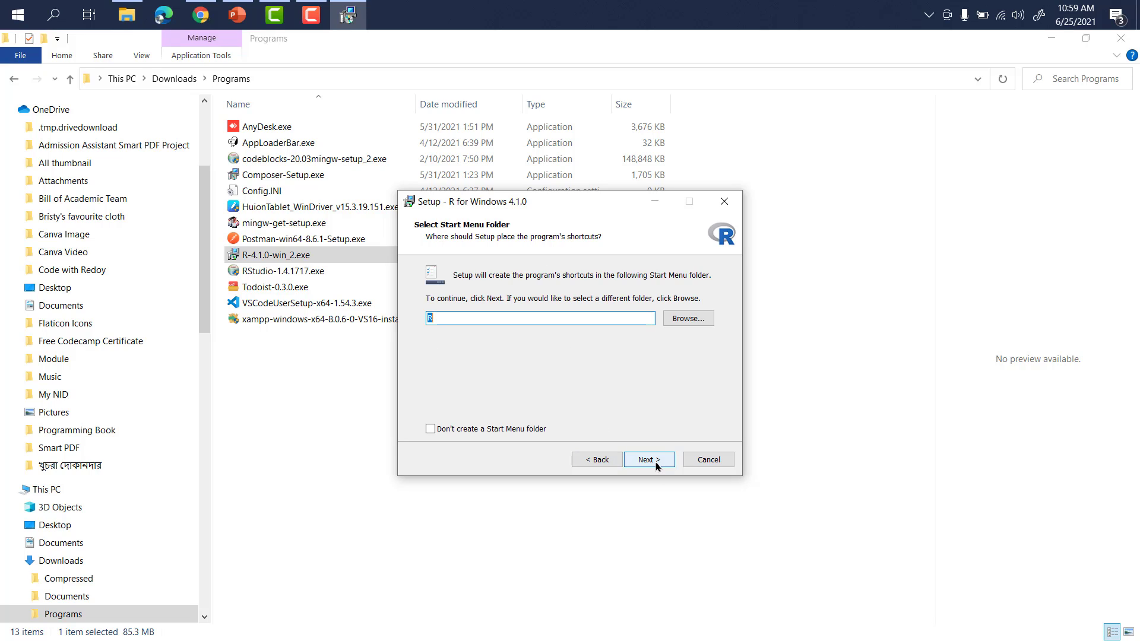
{"action": "left_click", "coordinate": [655, 465]}
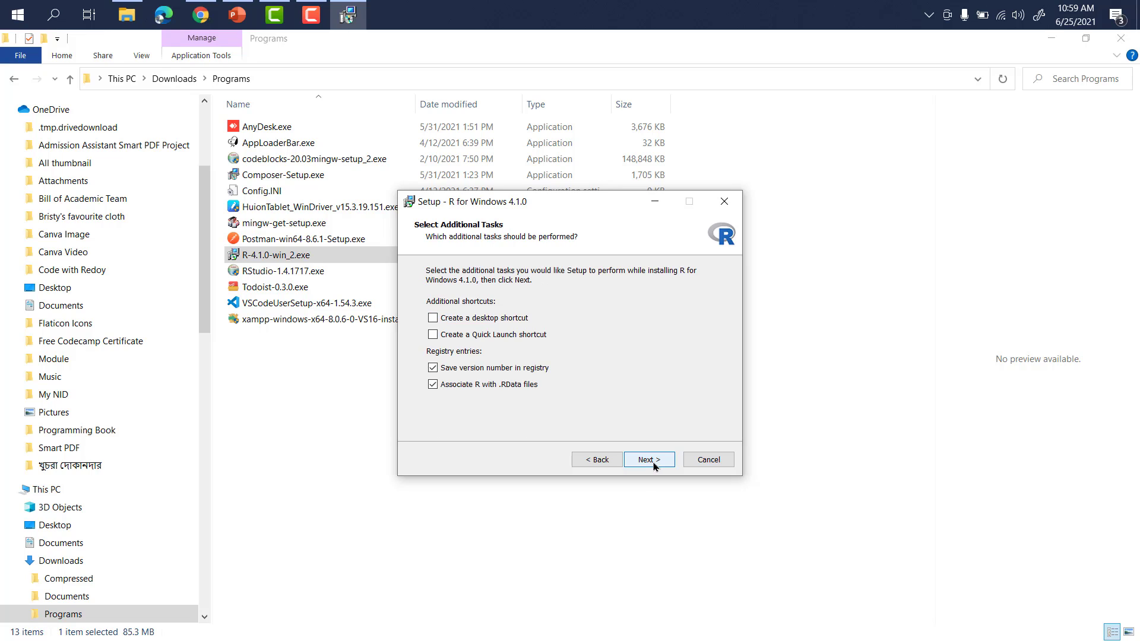
{"action": "left_click", "coordinate": [437, 319]}
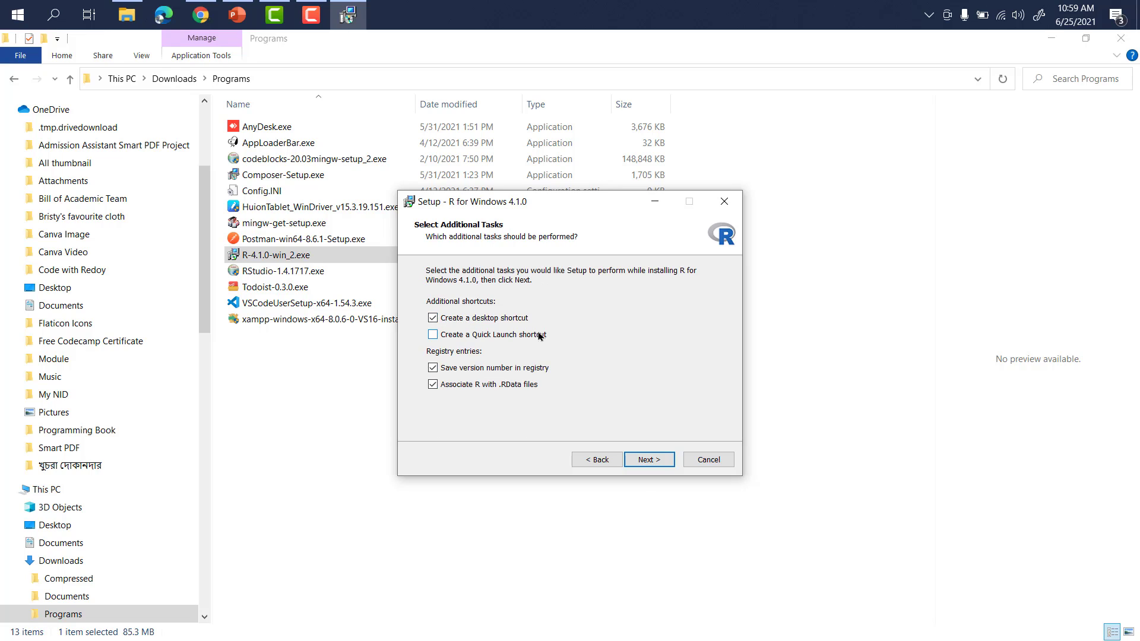
{"action": "left_click", "coordinate": [644, 460]}
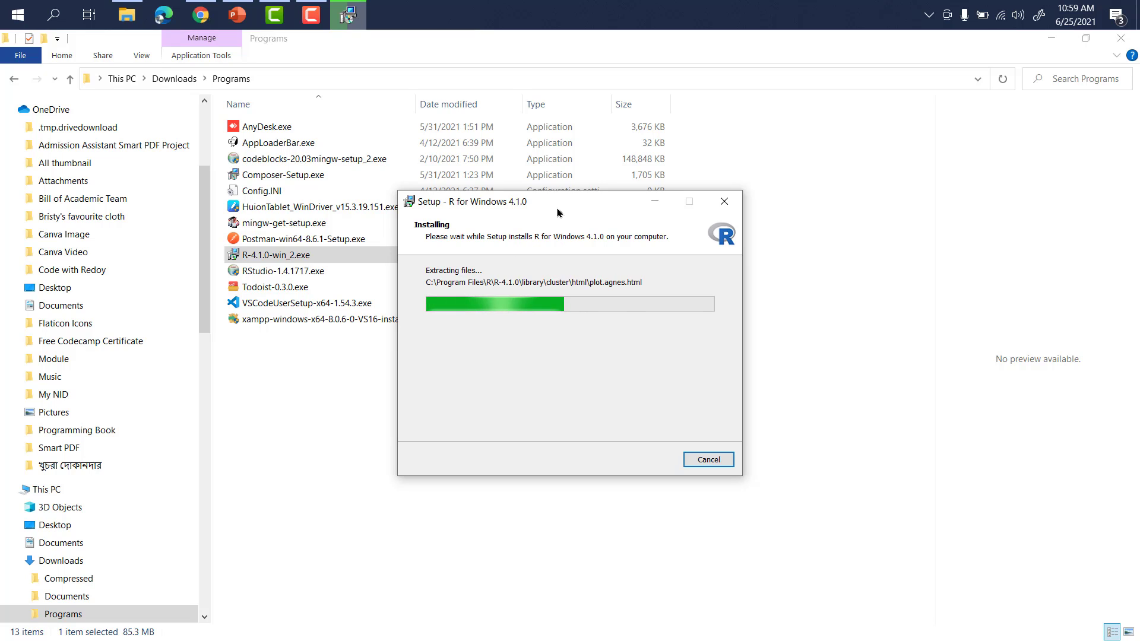
{"action": "left_click_drag", "start_coordinate": [557, 212], "coordinate": [618, 269]}
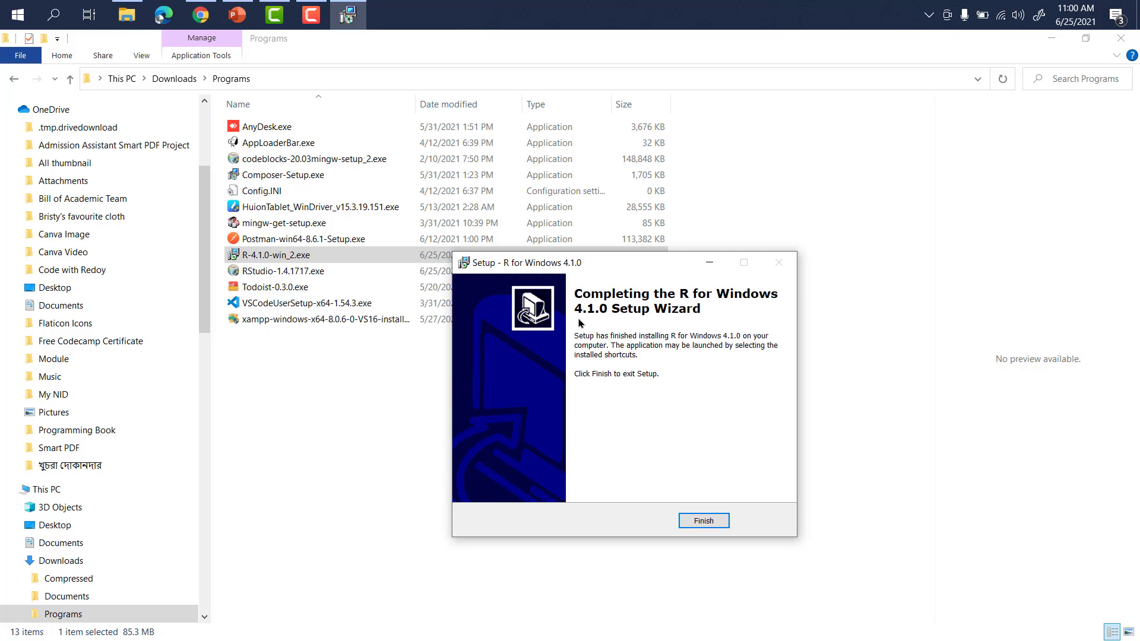
Close the completed R setup wizard and check the recently added programs for the R 4.1.0 entries
{"action": "left_click", "coordinate": [706, 523]}
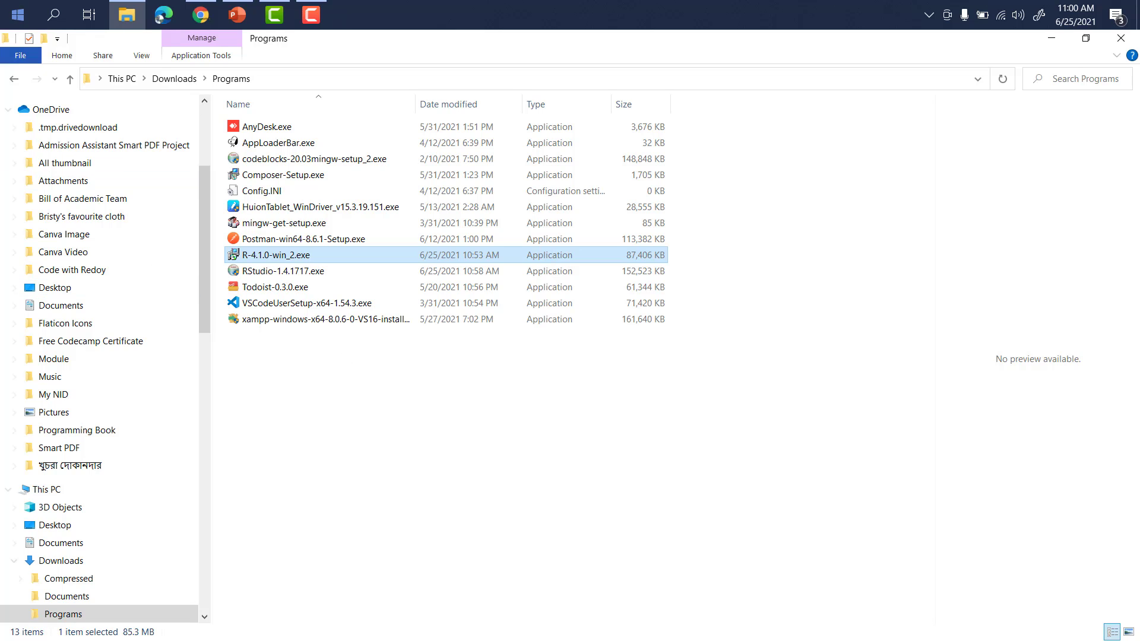
{"action": "left_click", "coordinate": [18, 15]}
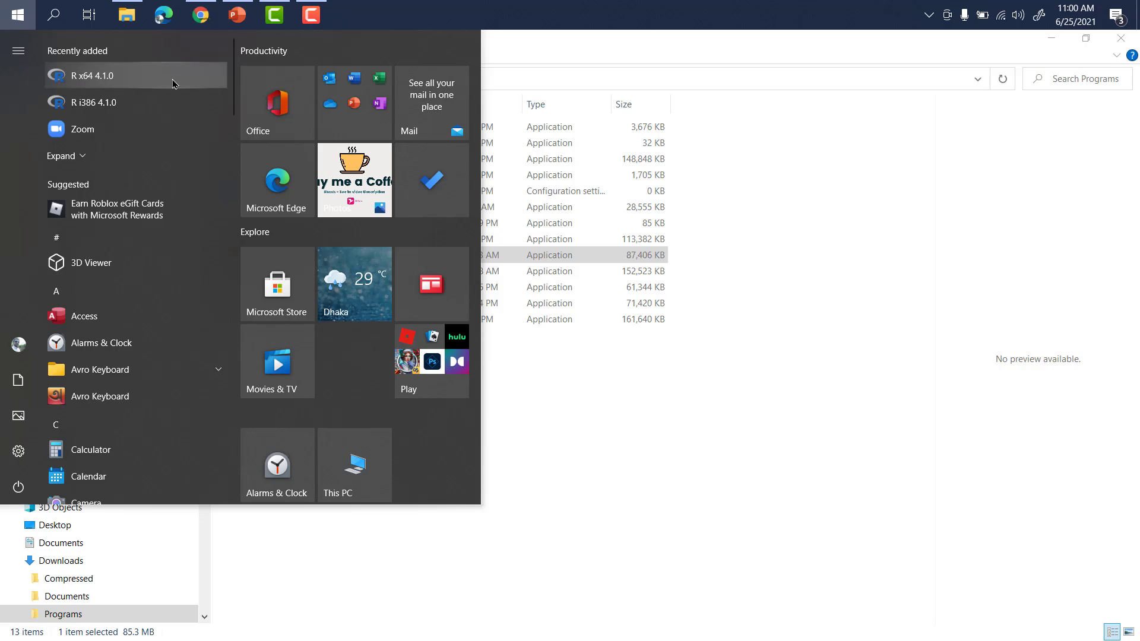
{"action": "left_click", "coordinate": [522, 407]}
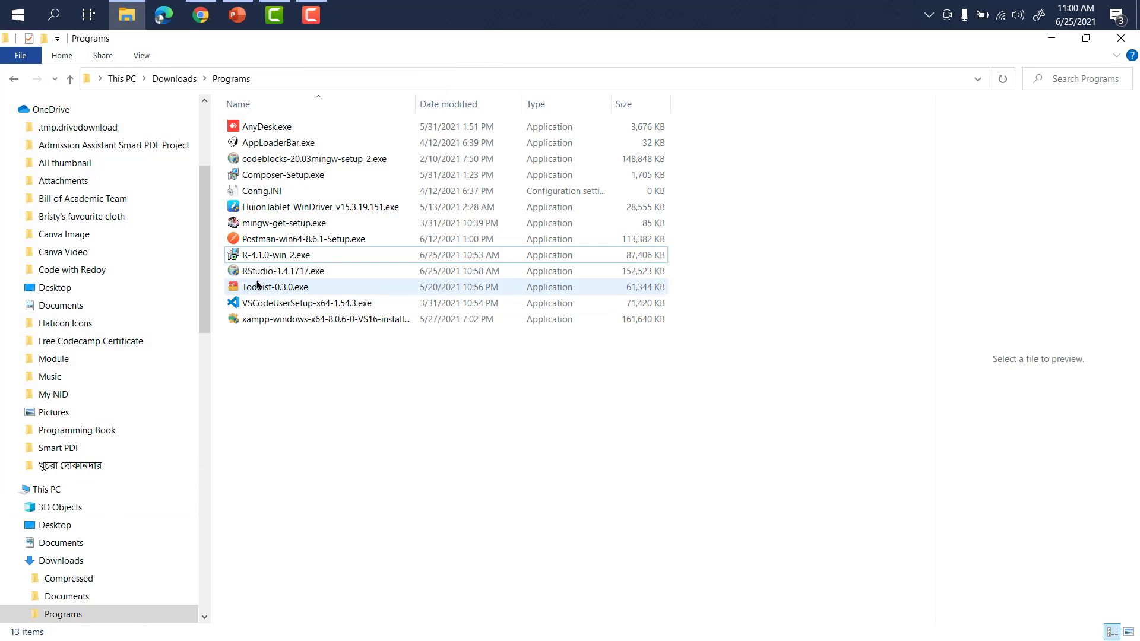
Run RStudio-1.4.1717.exe, install RStudio with the default setup options while showing the installation details, and finish the setup
{"action": "left_click", "coordinate": [371, 273]}
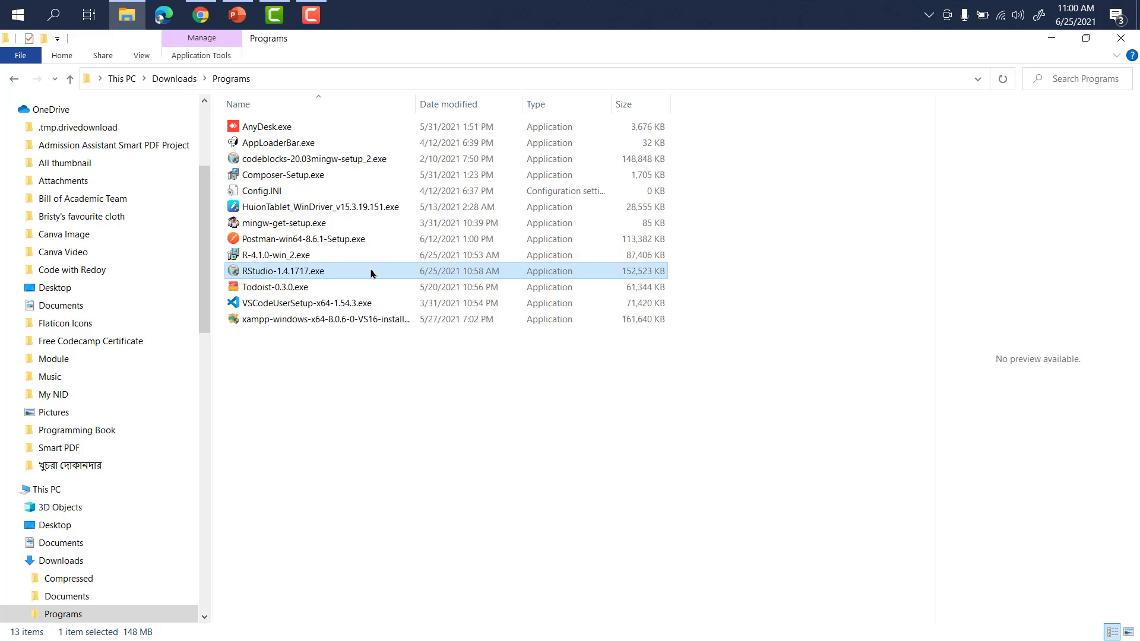
{"action": "double_click", "coordinate": [371, 272]}
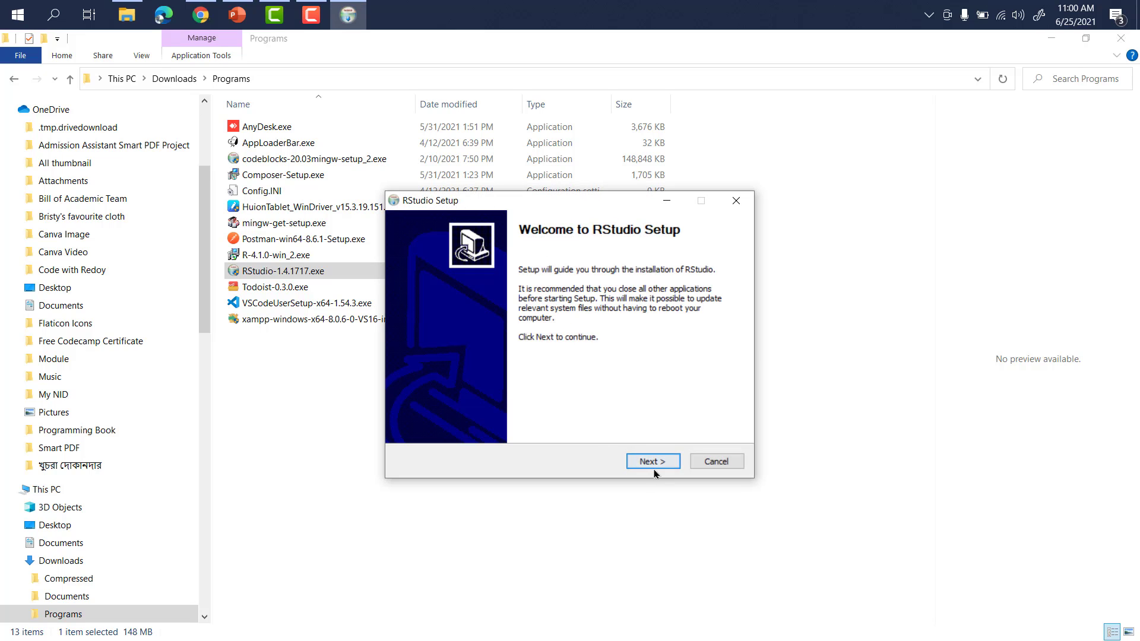
{"action": "left_click", "coordinate": [654, 465]}
{"action": "left_click", "coordinate": [655, 467]}
{"action": "left_click", "coordinate": [655, 467]}
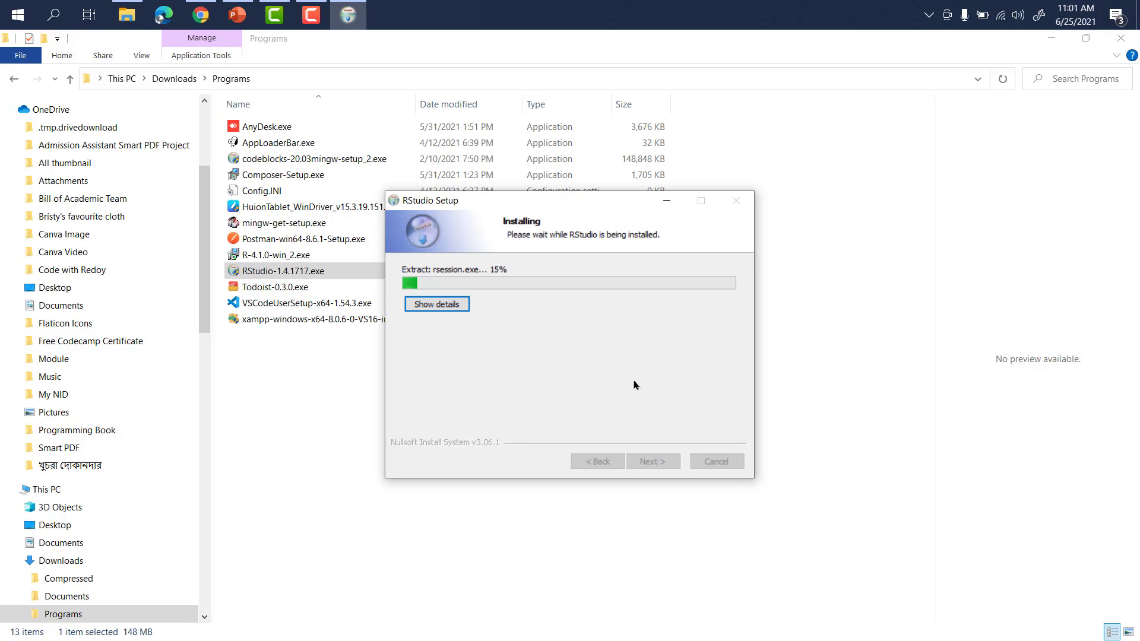
{"action": "left_click", "coordinate": [454, 304]}
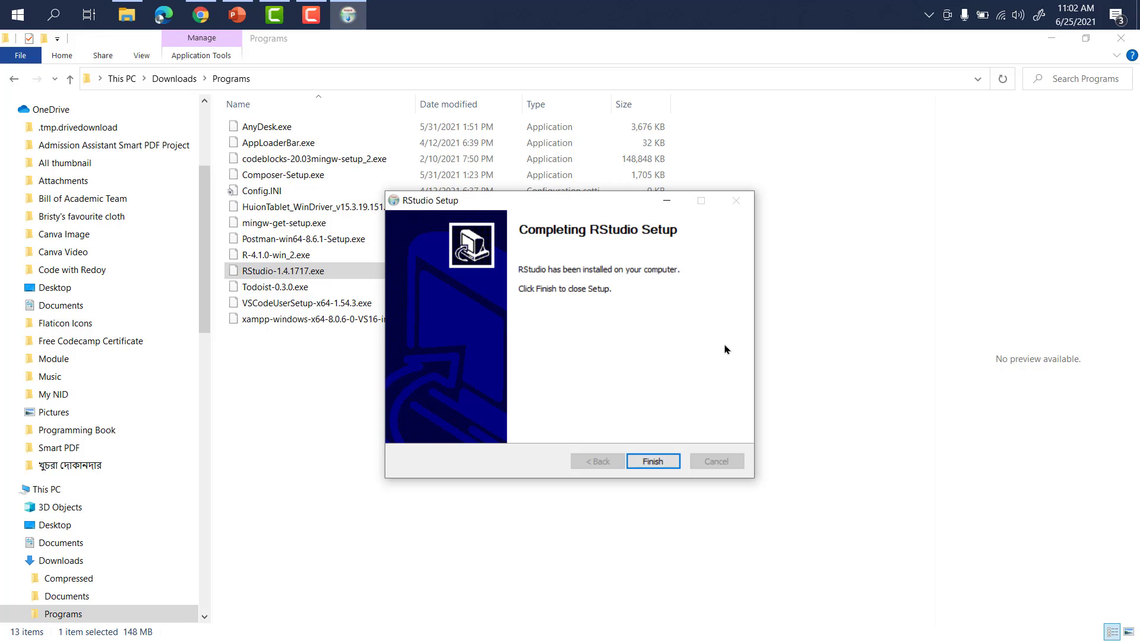
{"action": "left_click", "coordinate": [652, 461]}
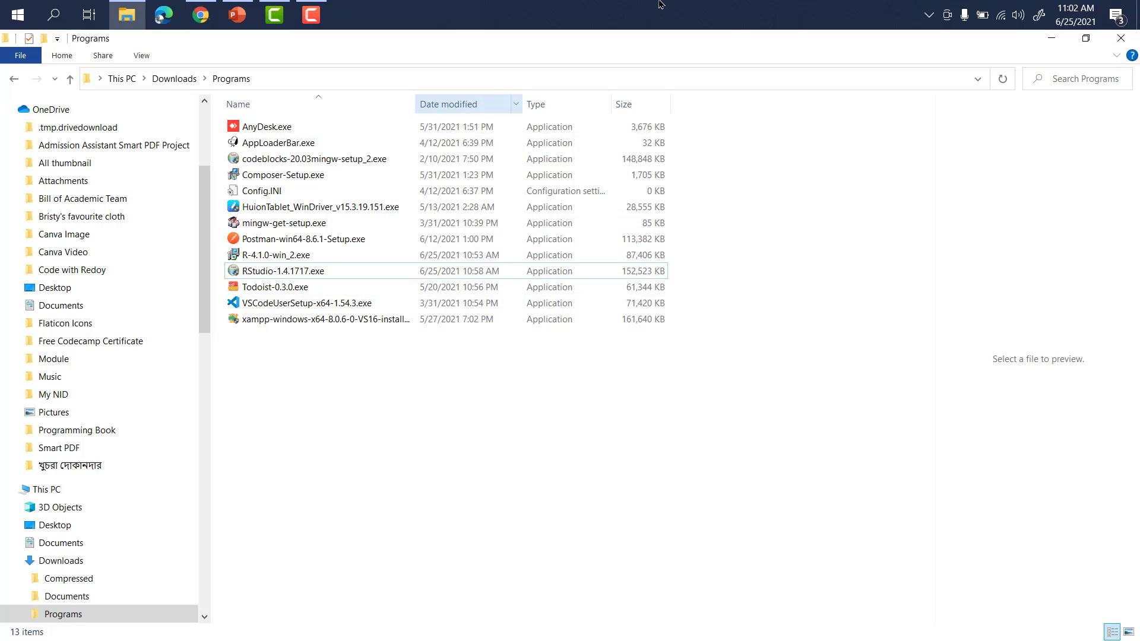
Close the Programs folder window and minimize the browser and the PowerPoint presentation to reach the desktop
{"action": "left_click", "coordinate": [1121, 38]}
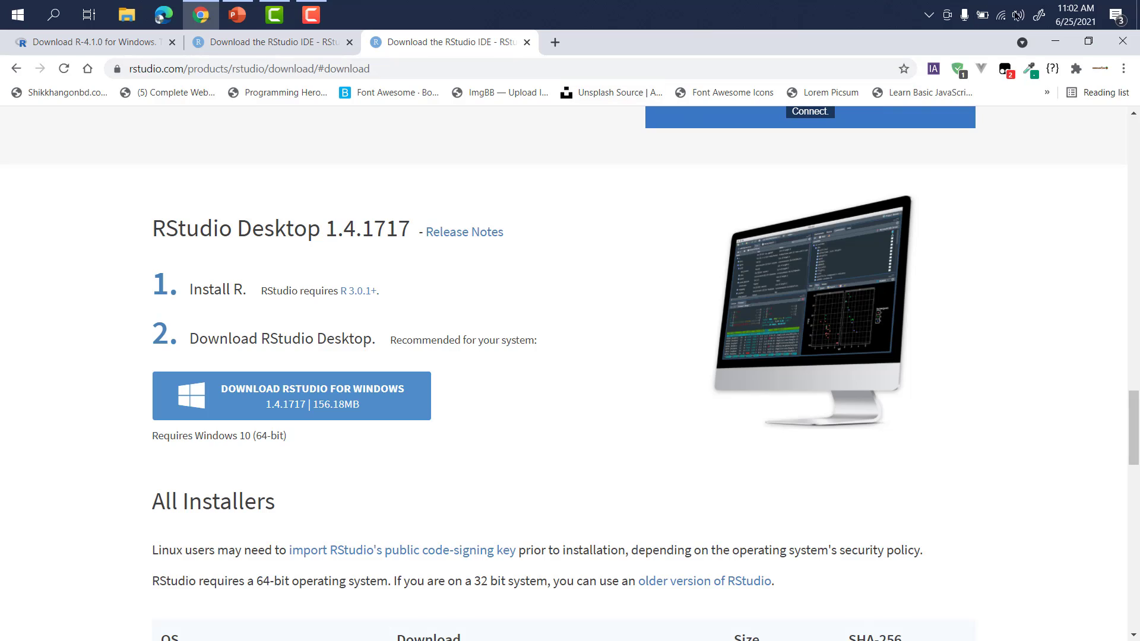
{"action": "left_click", "coordinate": [1055, 41]}
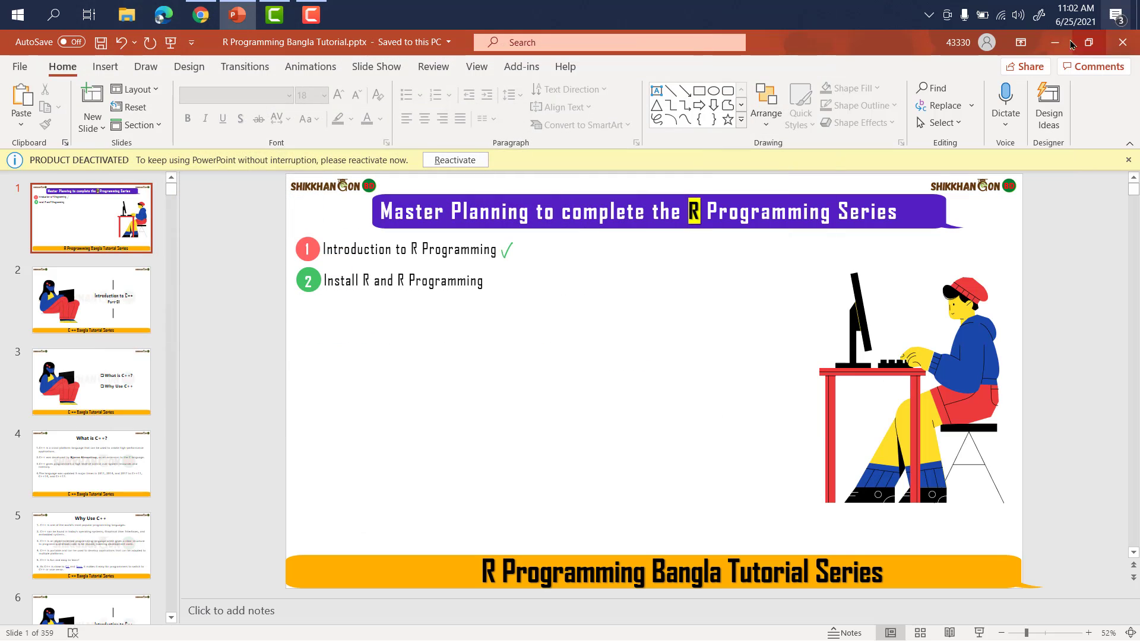
{"action": "left_click", "coordinate": [1052, 42]}
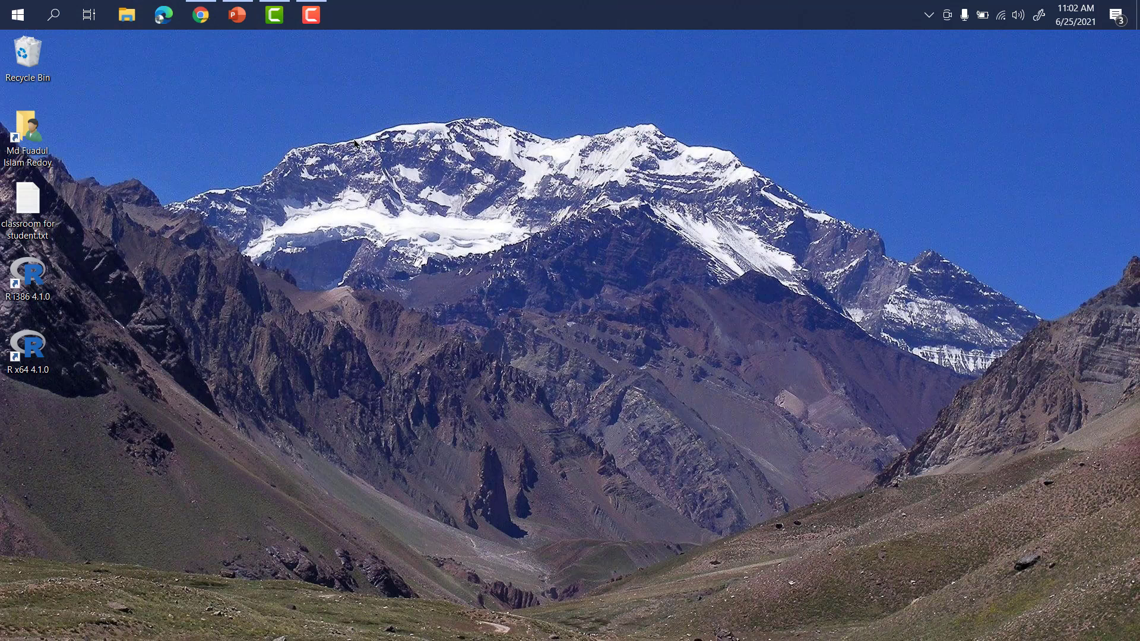
Launch the newly installed RStudio from the recently added programs
{"action": "left_click", "coordinate": [16, 15]}
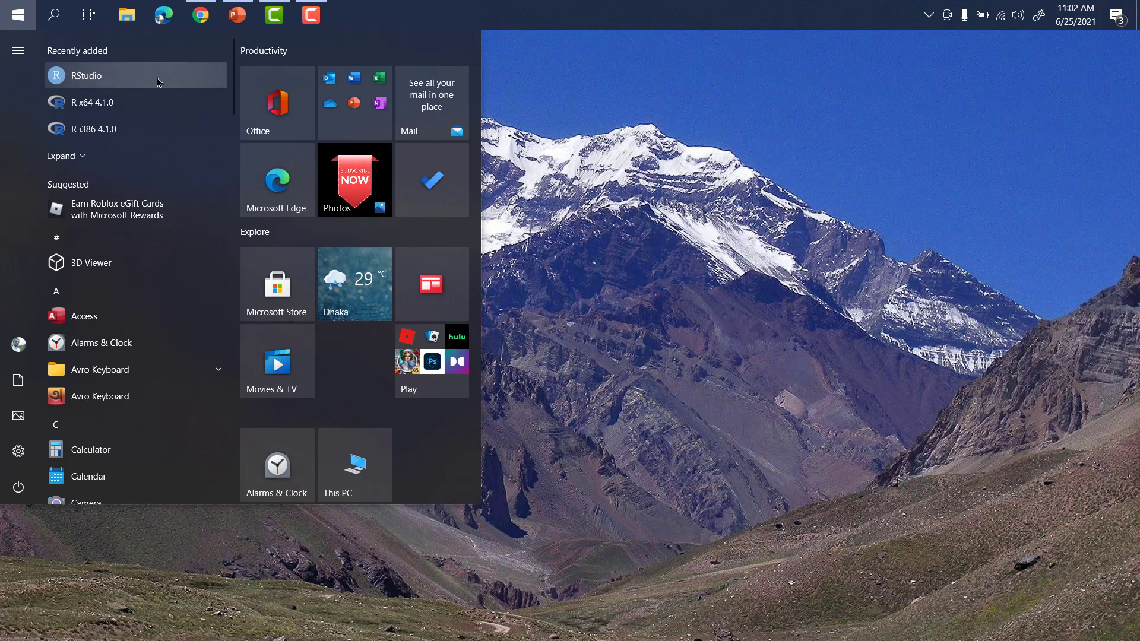
{"action": "left_click", "coordinate": [157, 80]}
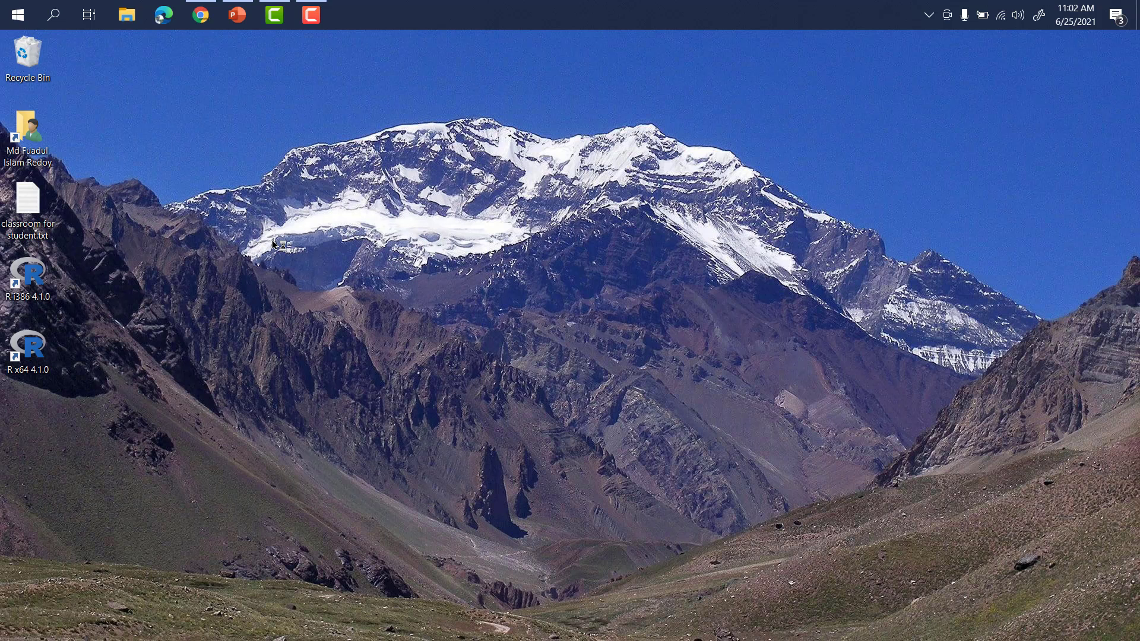